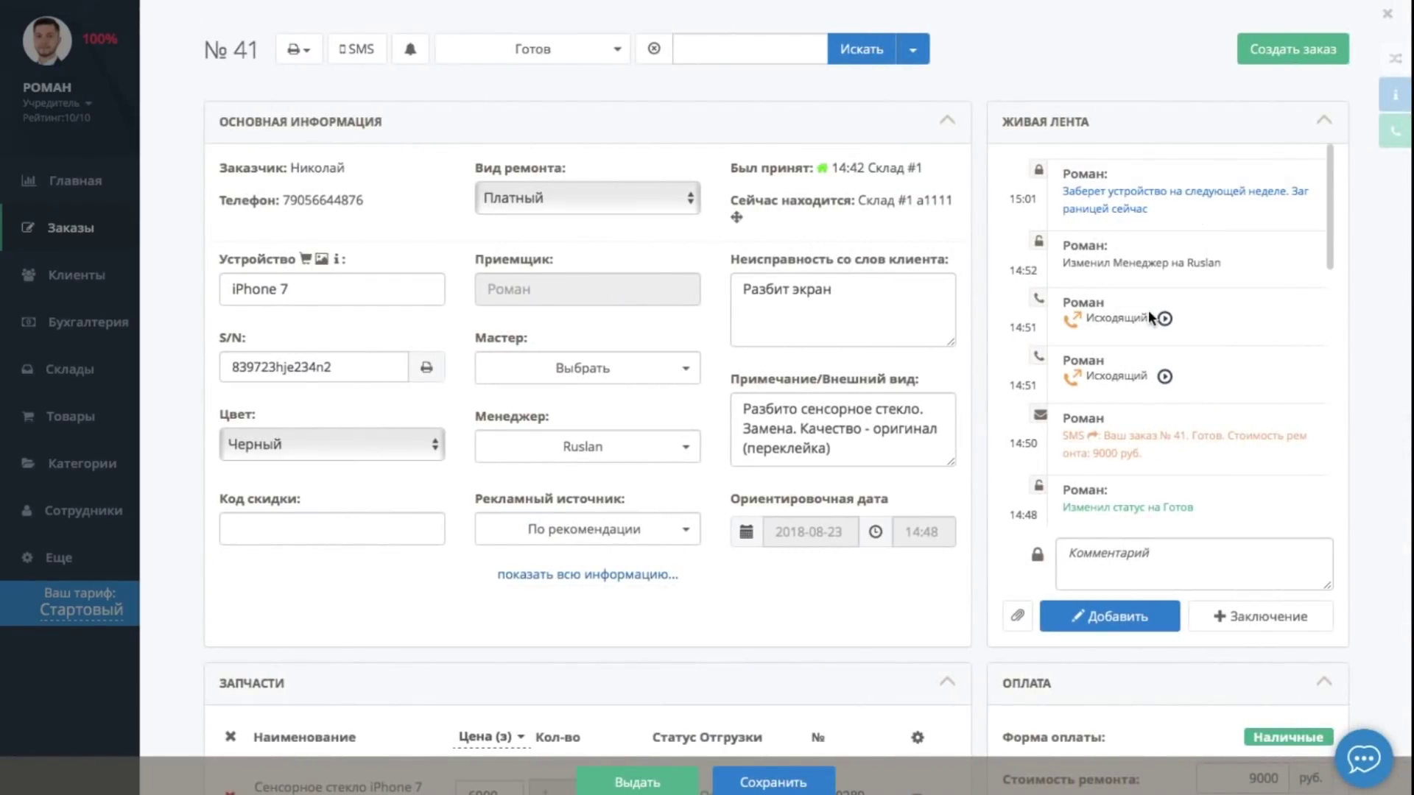
Filter order 41's live feed by comments, field changes, status changes and calls, then show all entries
scroll(1151, 317, "down", 10)
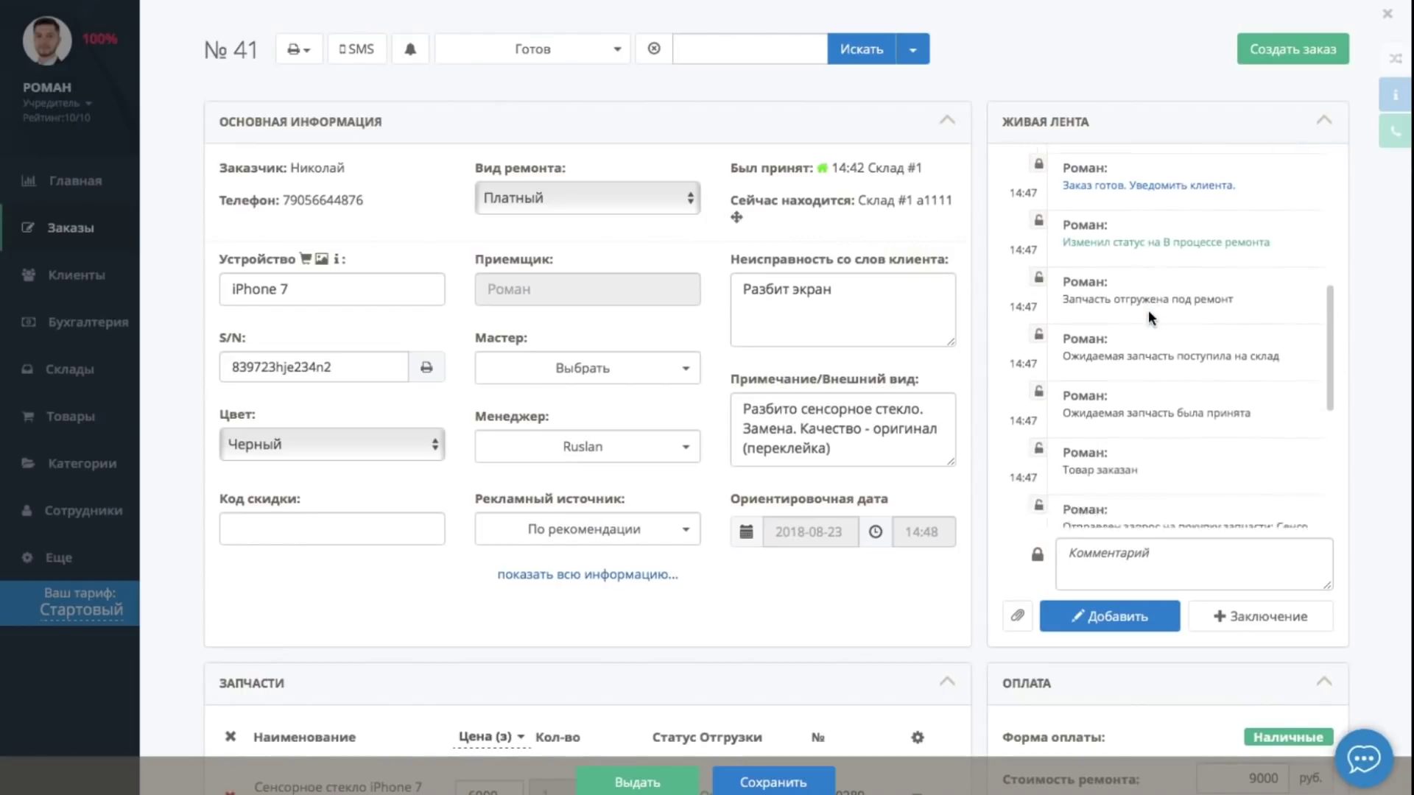
scroll(1151, 316, "down", 4)
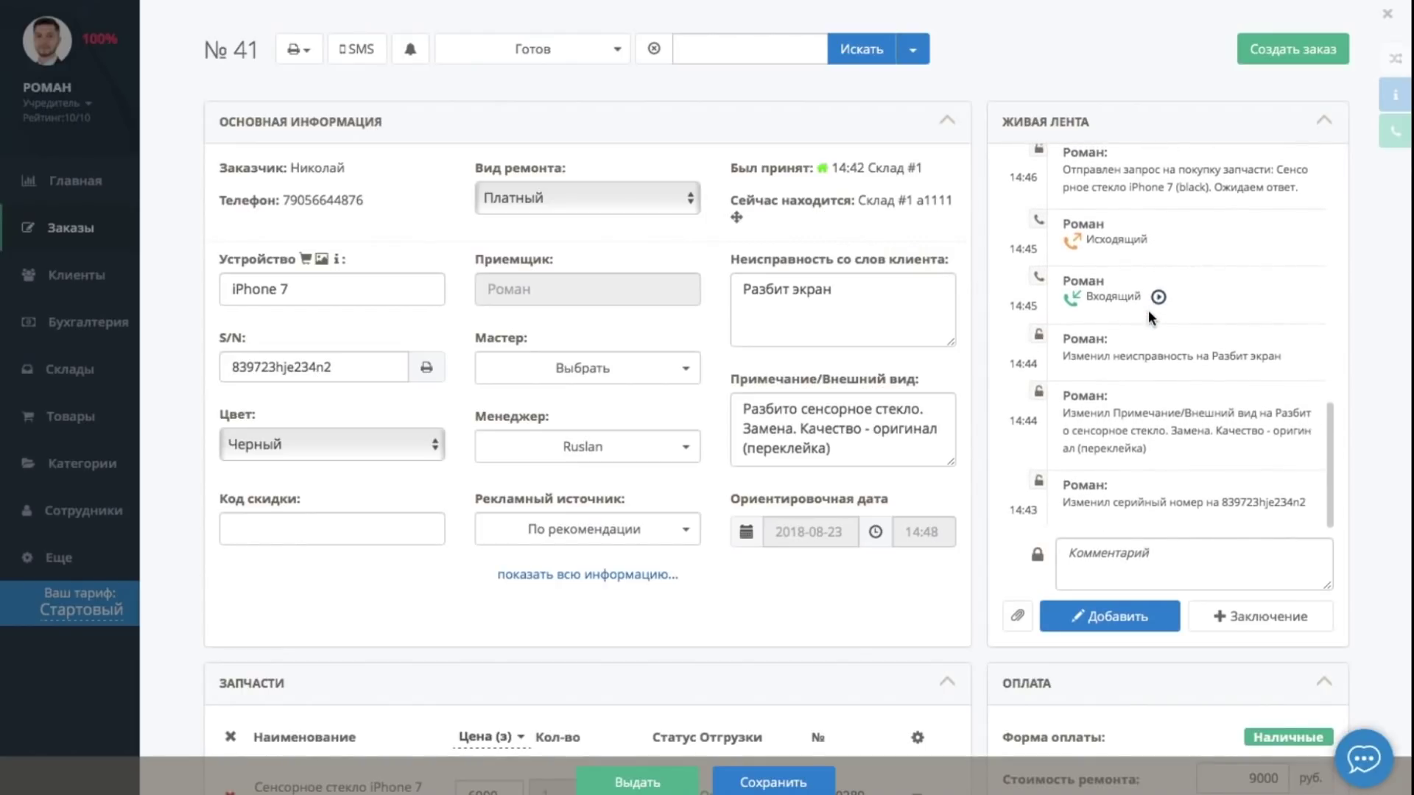
scroll(1150, 316, "up", 14)
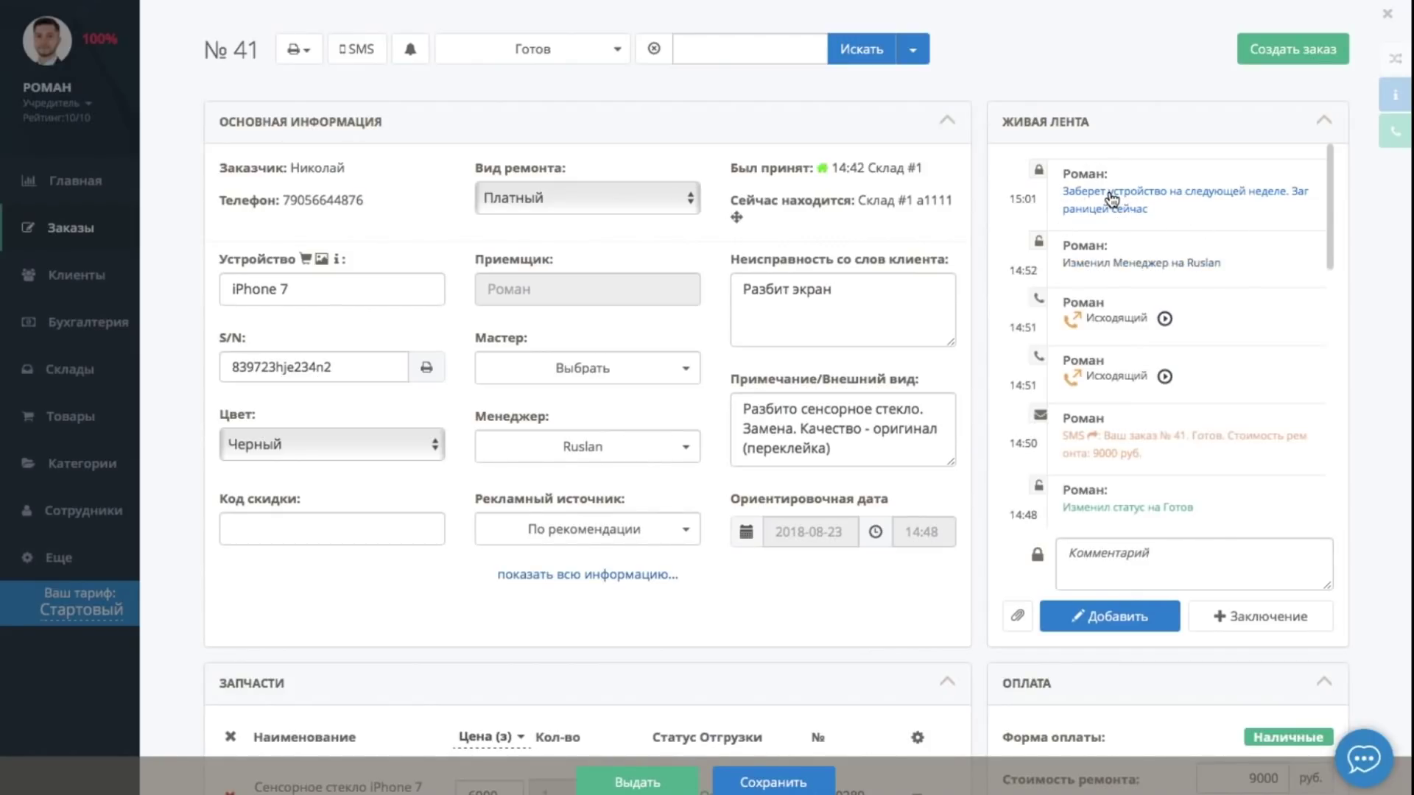
left_click(1128, 215)
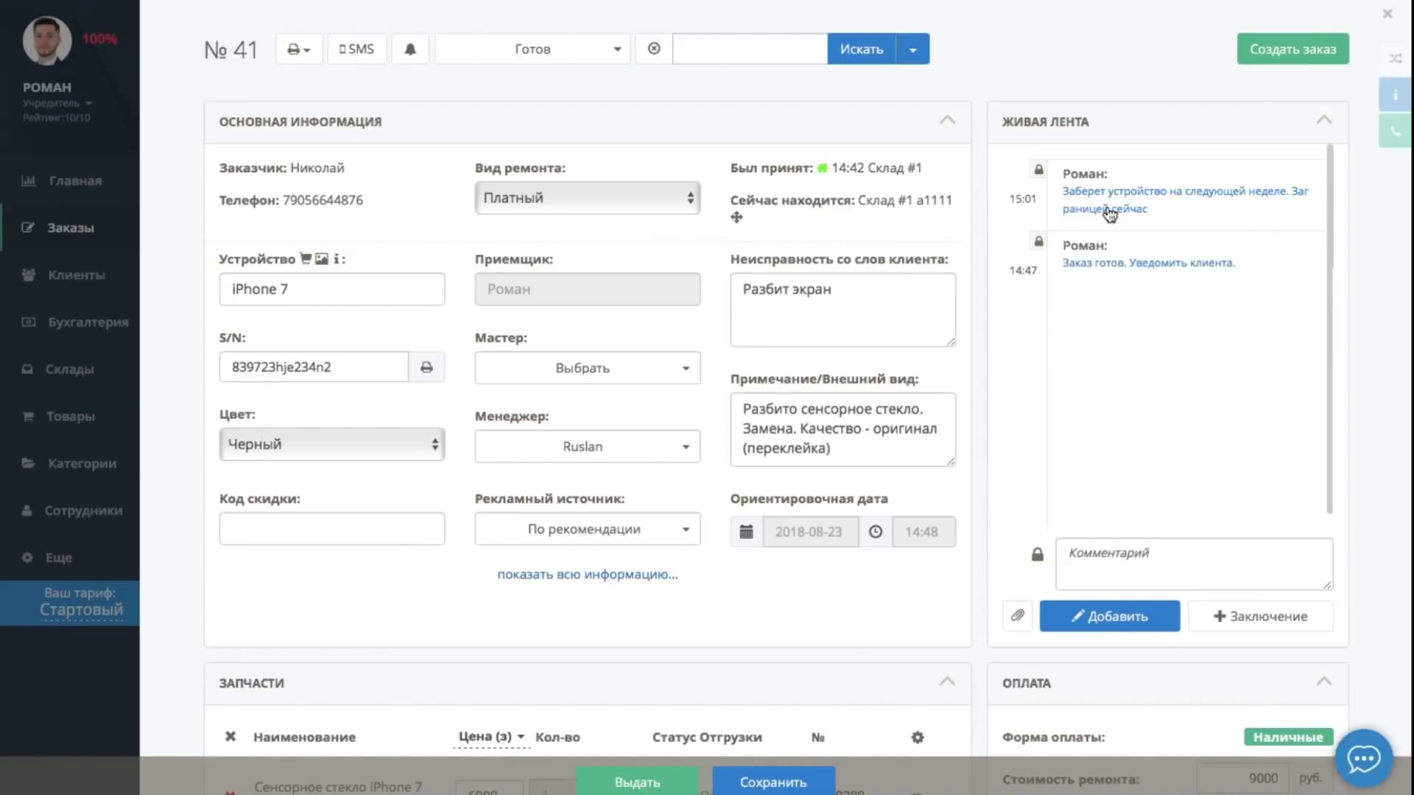
left_click(1149, 268)
left_click(1100, 252)
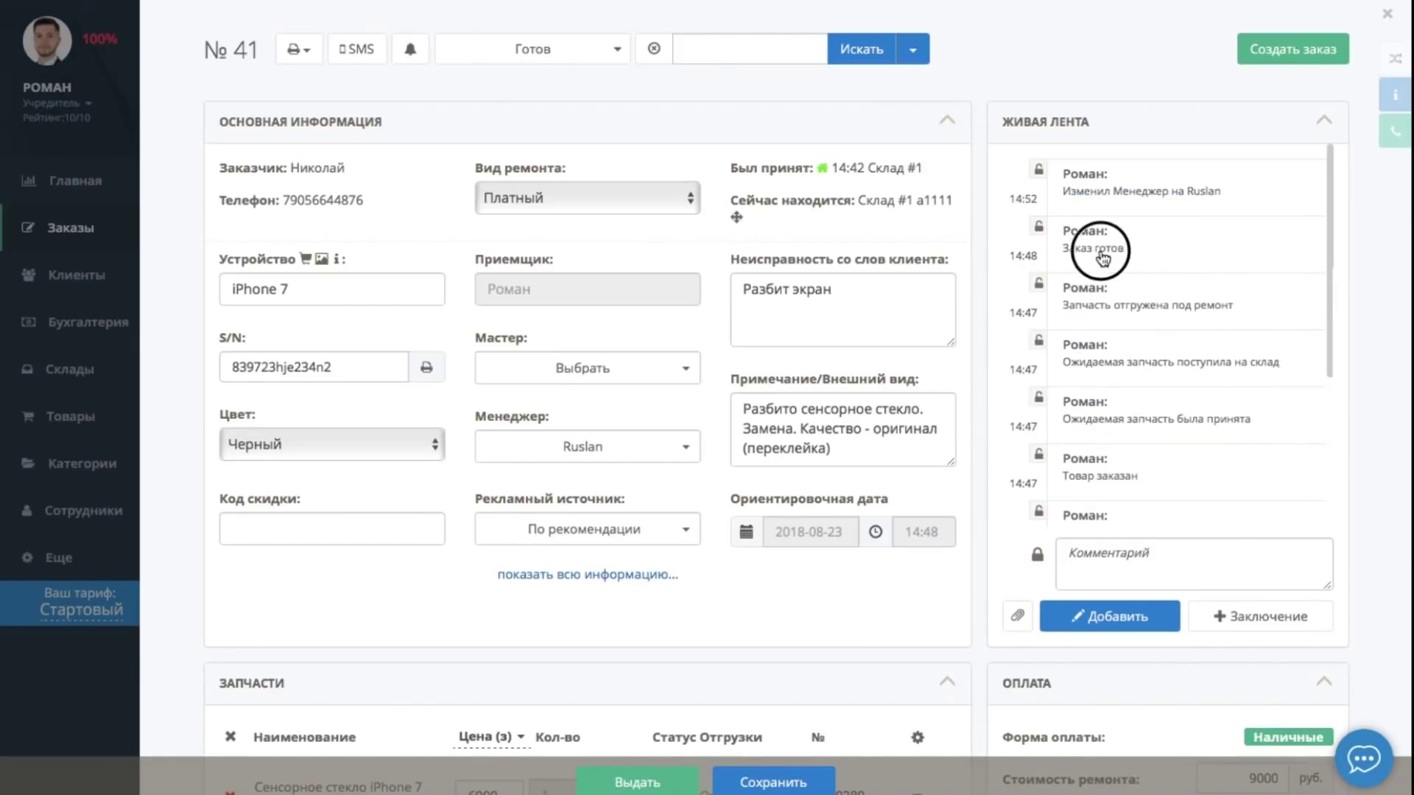
left_click(1104, 509)
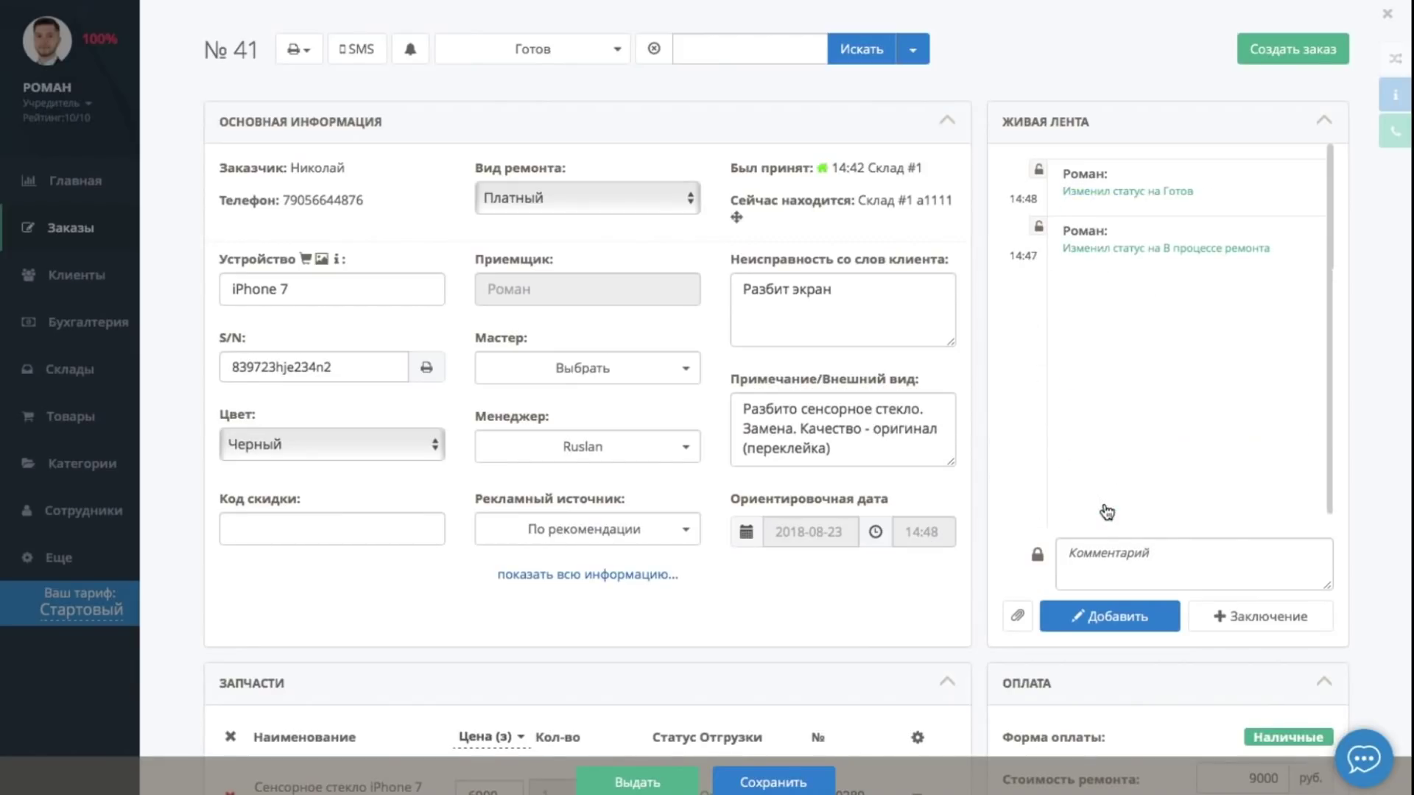
left_click(1109, 318)
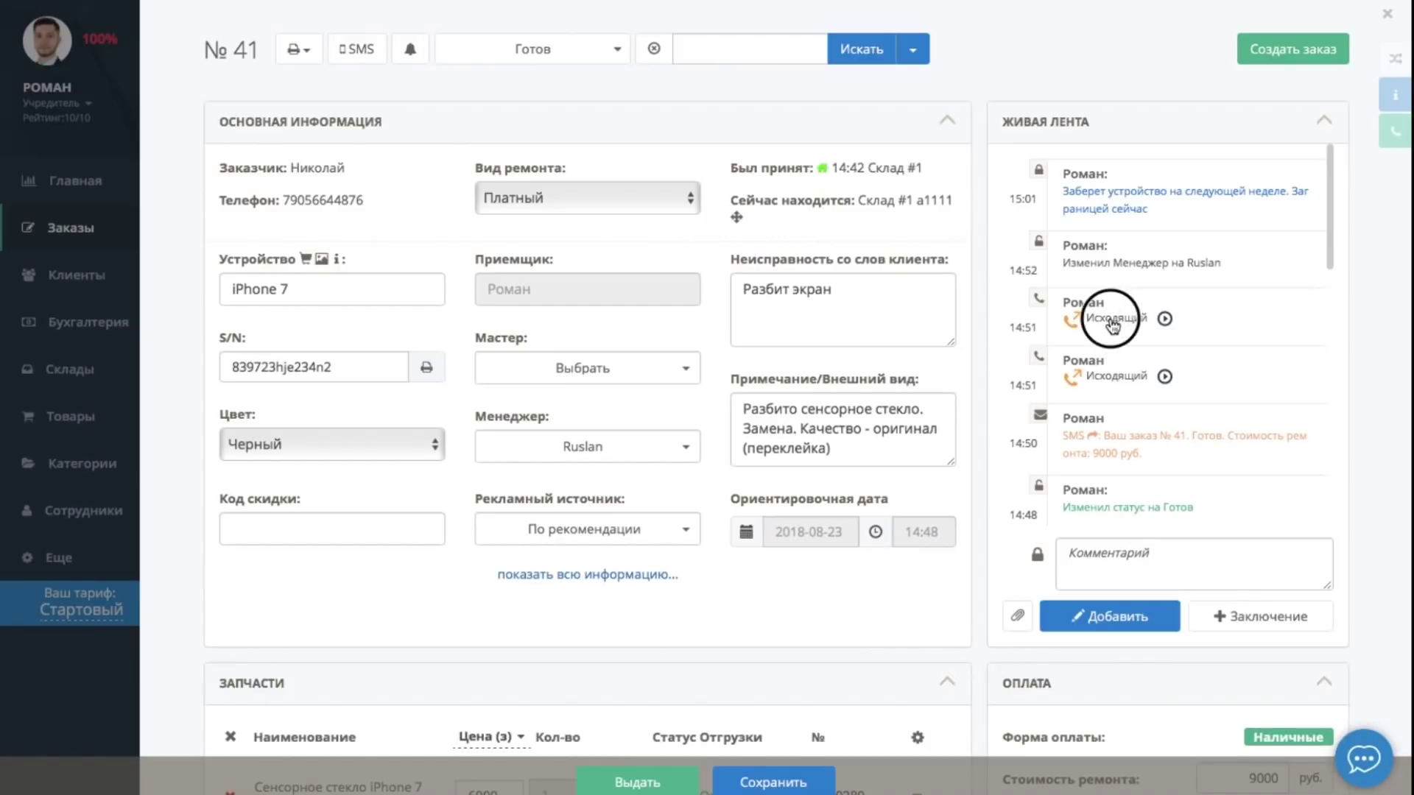
left_click(1112, 309)
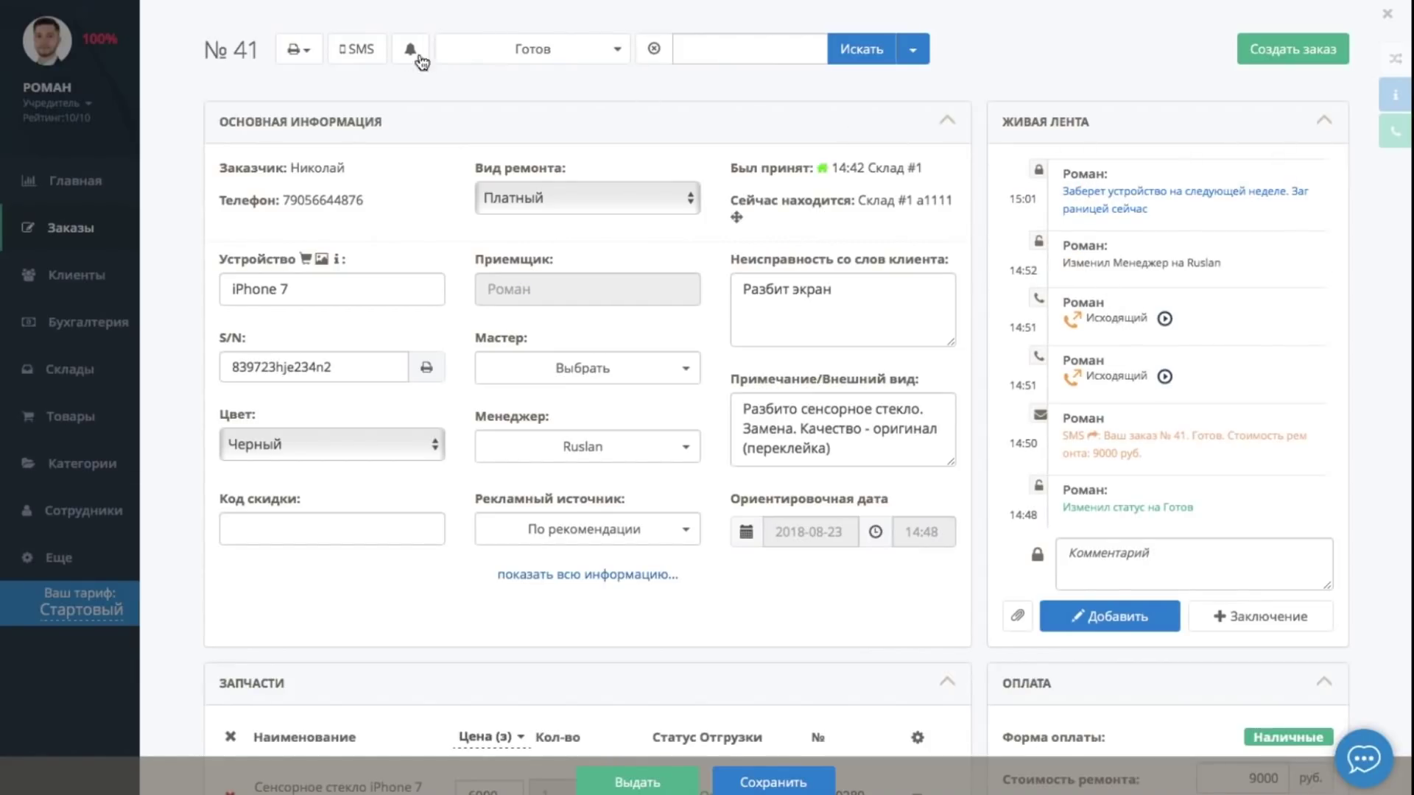
Increase the line spacing in order 41's Квитанция template, then close the order
left_click(297, 49)
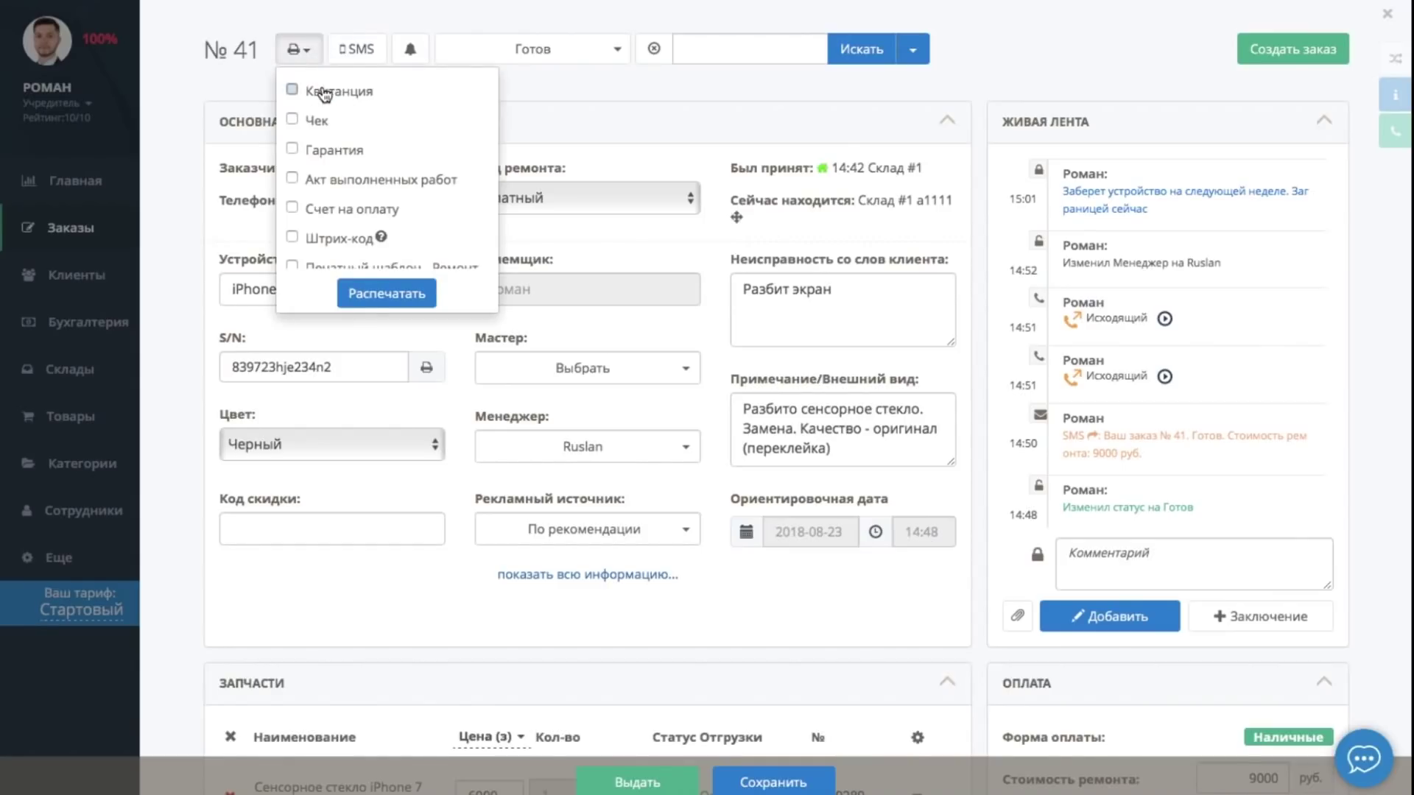
left_click(382, 289)
left_click(110, 18)
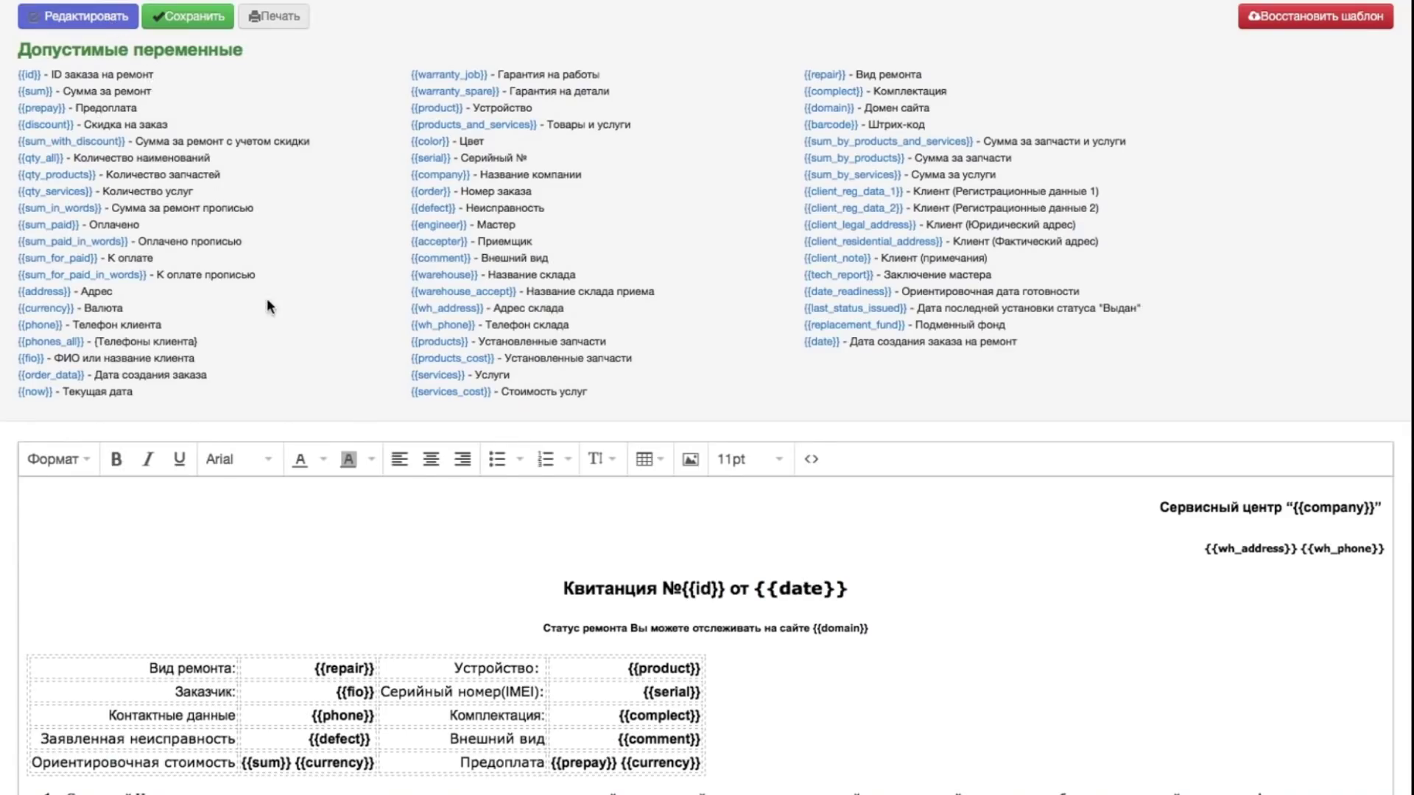
scroll(266, 298, "down", 2)
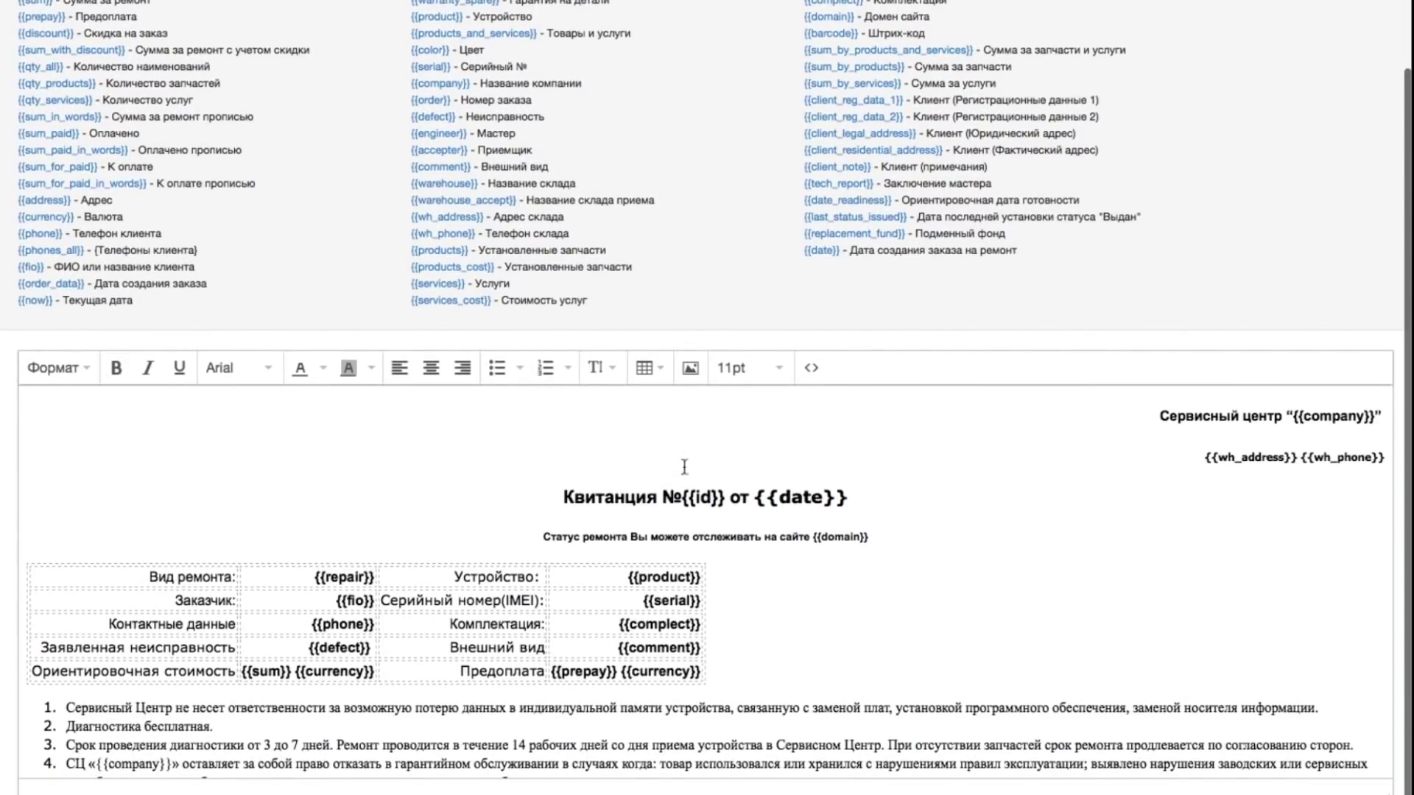
left_click(593, 381)
left_click(603, 559)
scroll(604, 561, "down", 3)
left_click(611, 377)
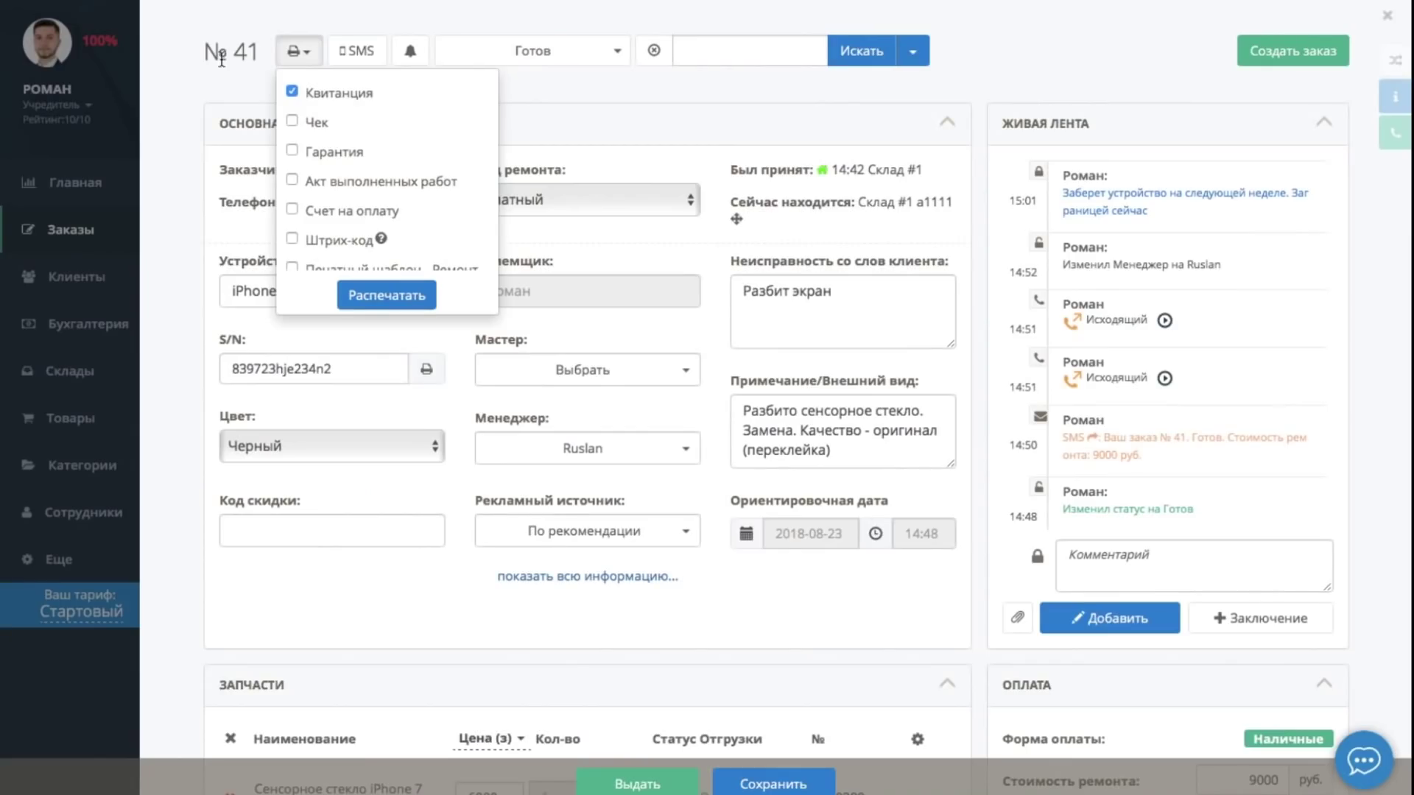
left_click(104, 353)
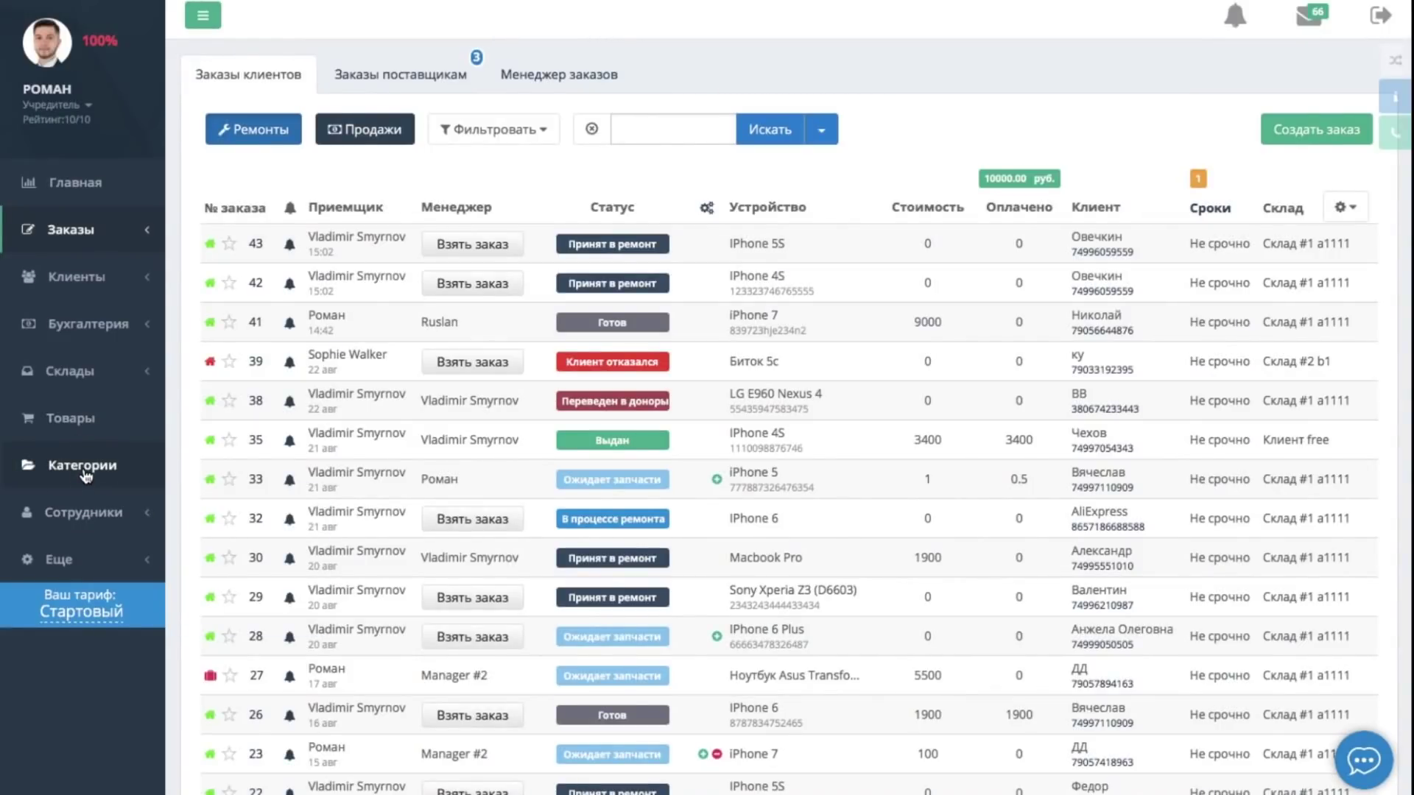
Delete the Категория 2 product category
left_click(87, 467)
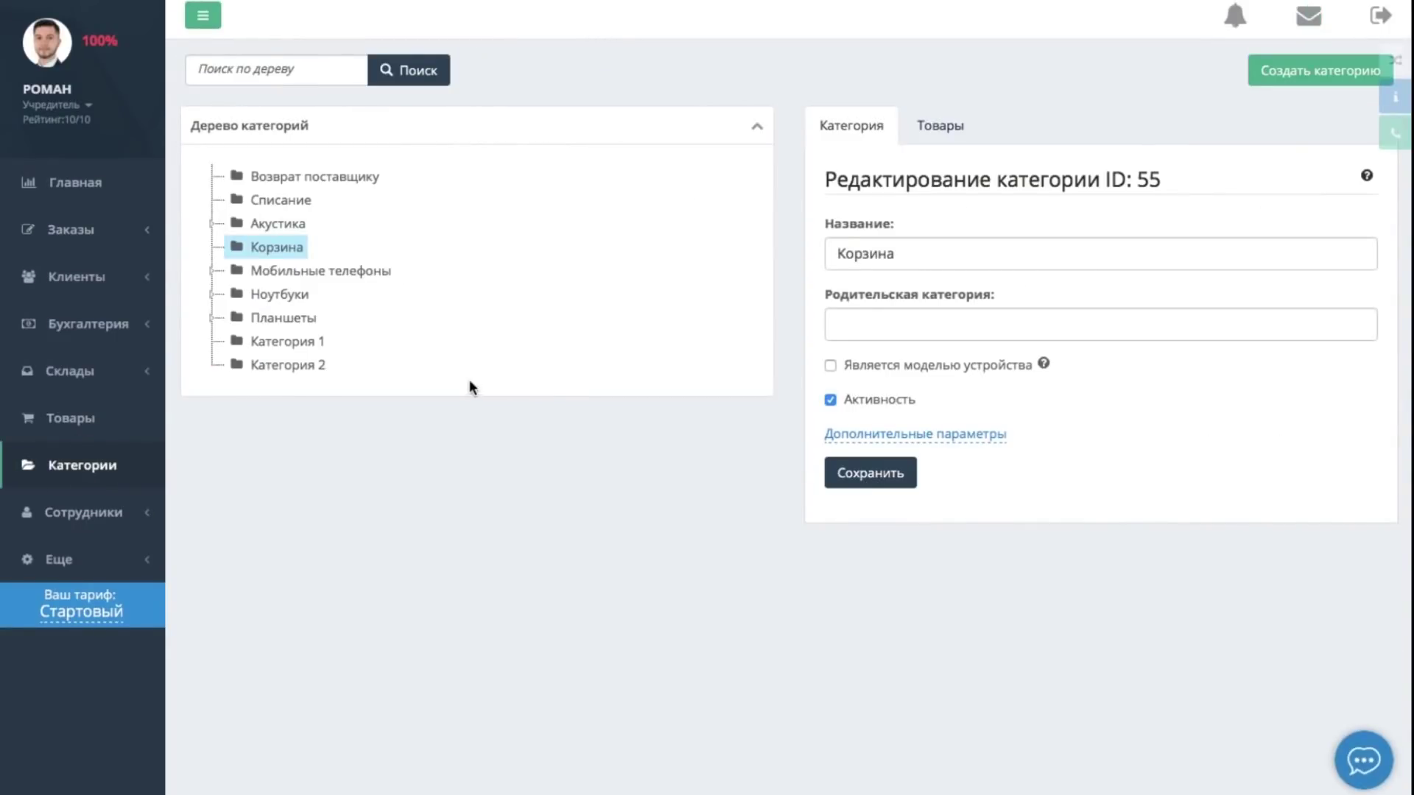
mouse_move(328, 368)
left_click(344, 366)
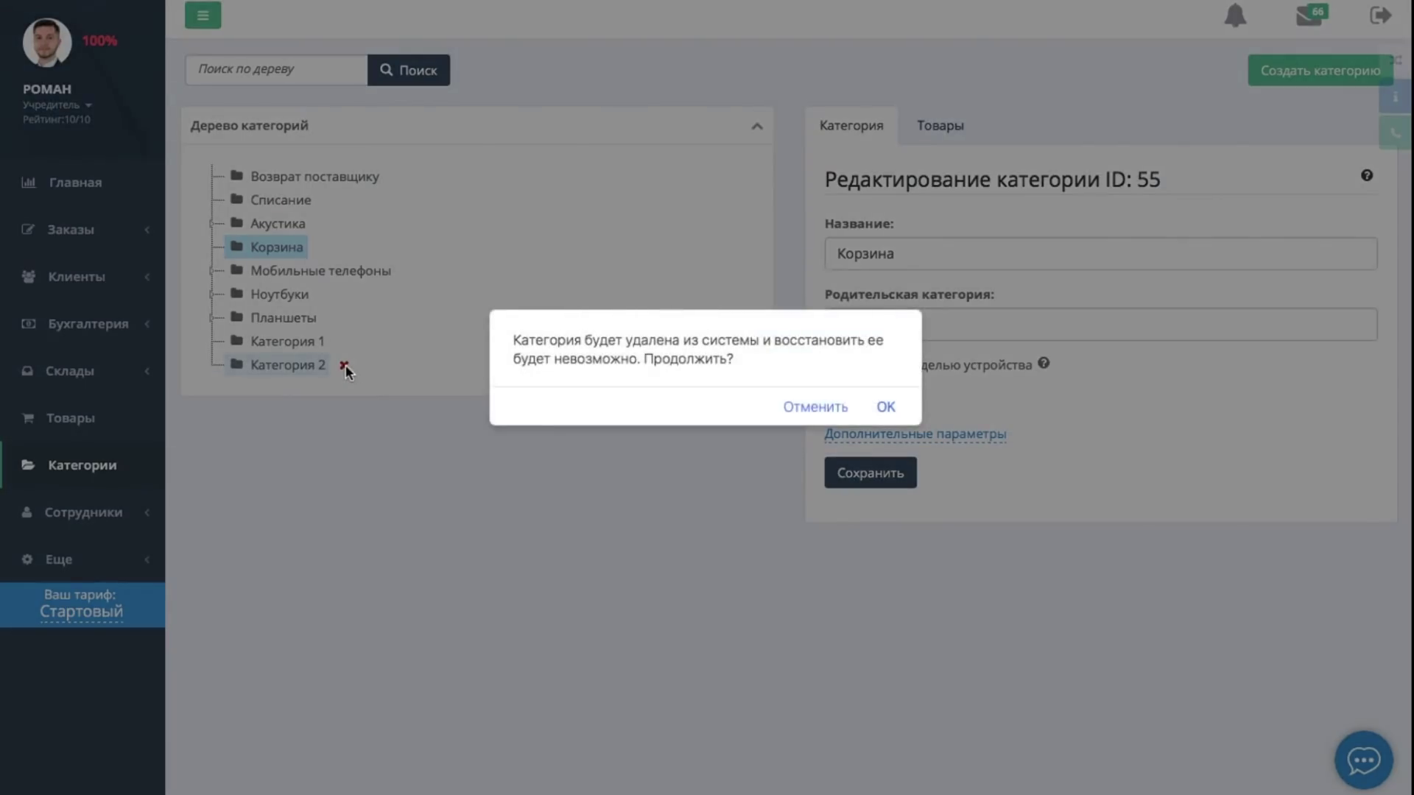
left_click(887, 408)
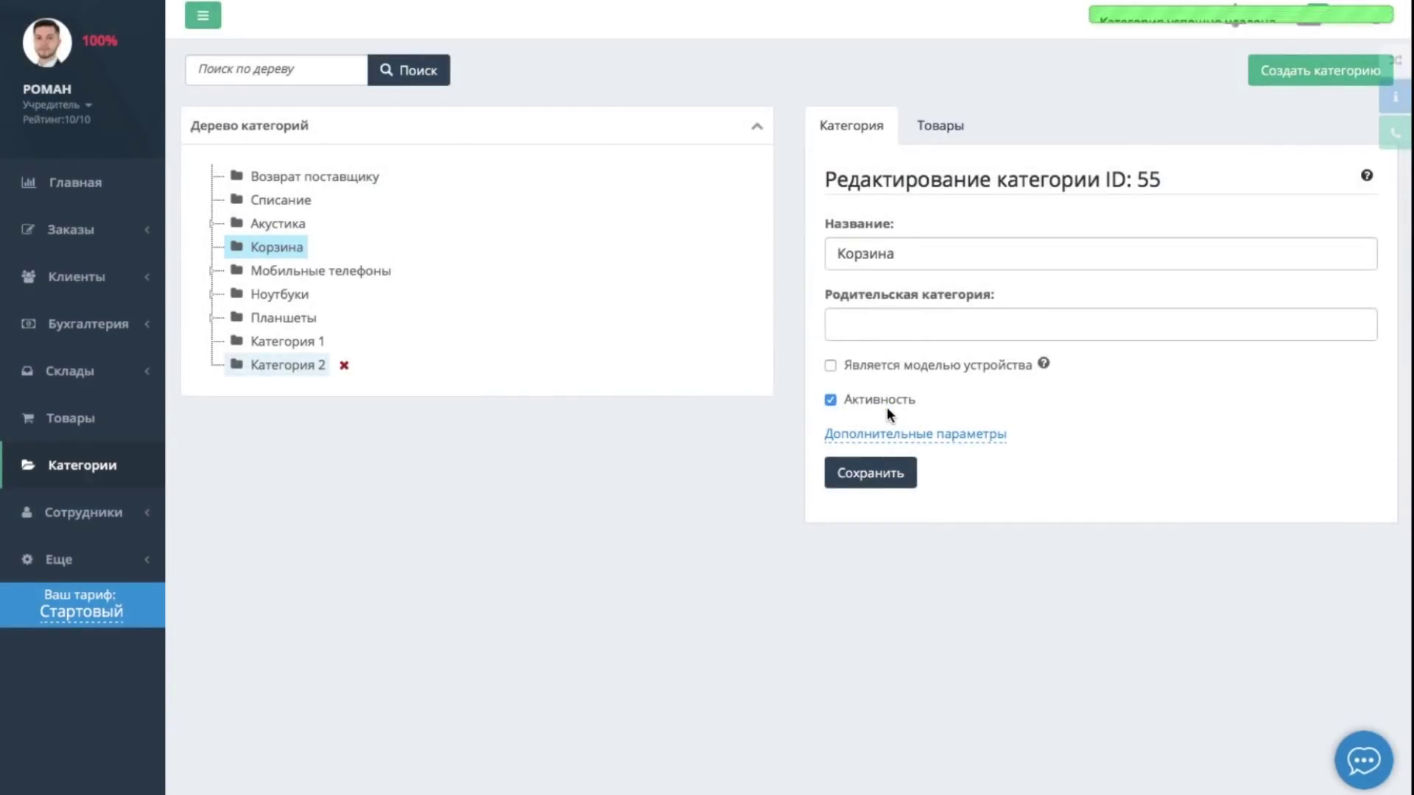
Move Акустика and Категория 1 into Мобильные телефоны, then go to the employees list
mouse_move(289, 349)
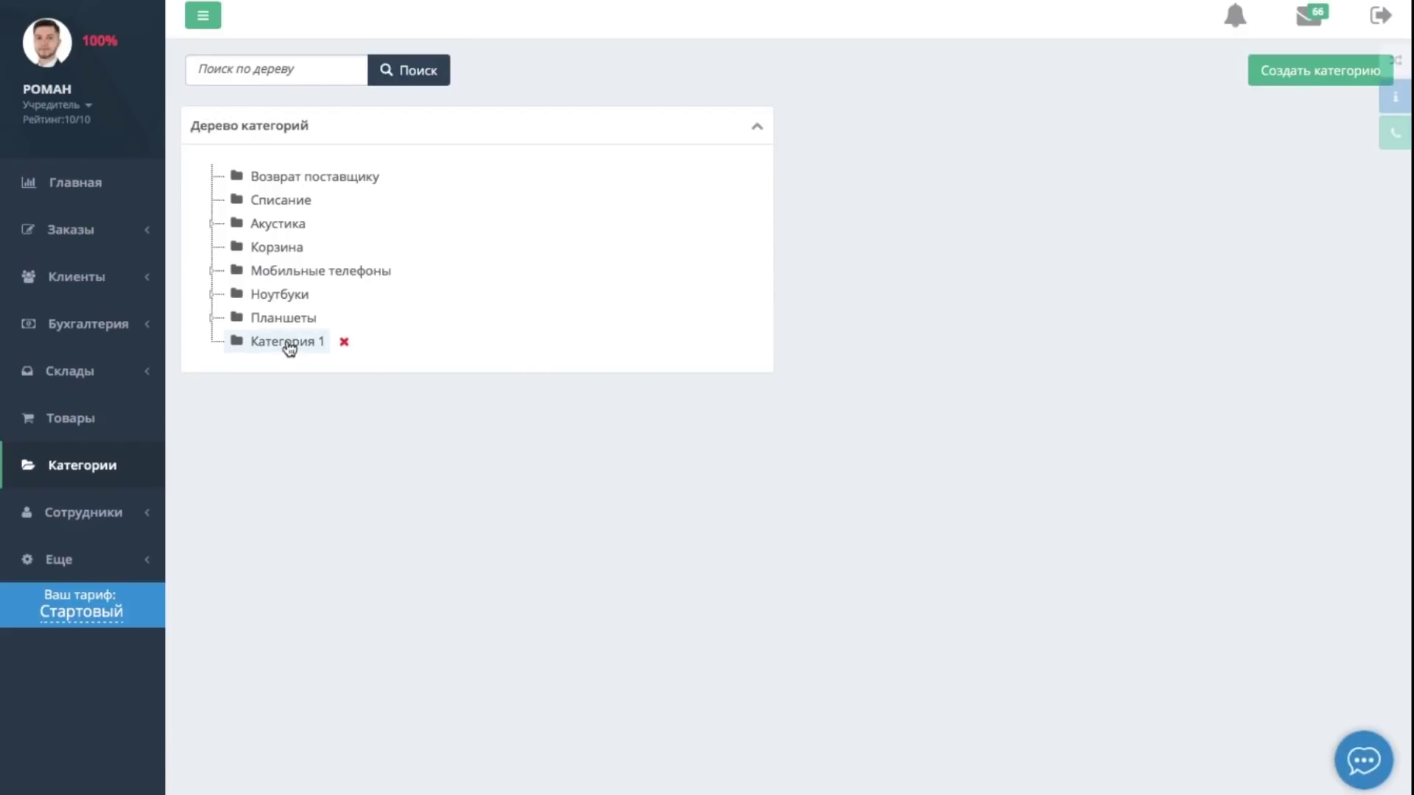
left_click(291, 346)
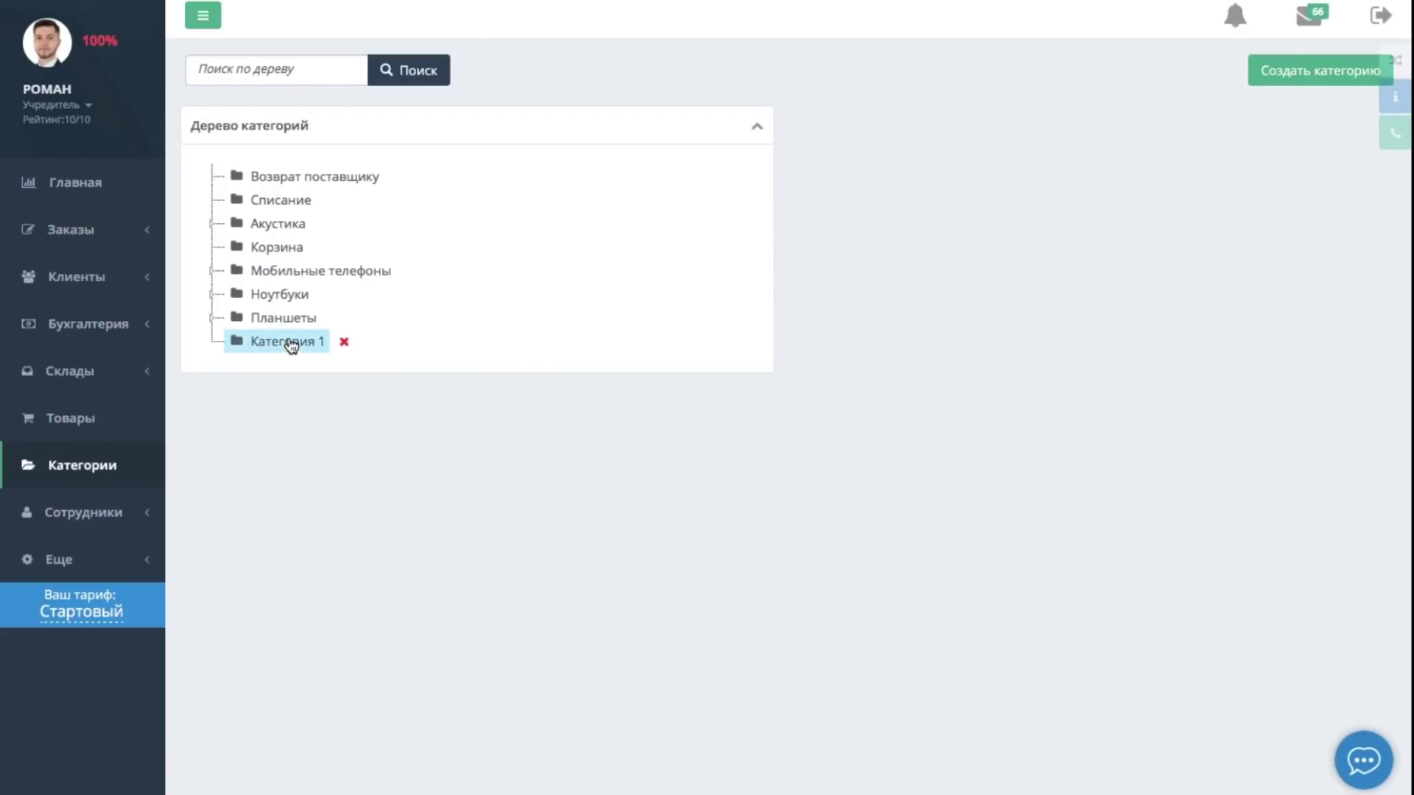
left_click(286, 230)
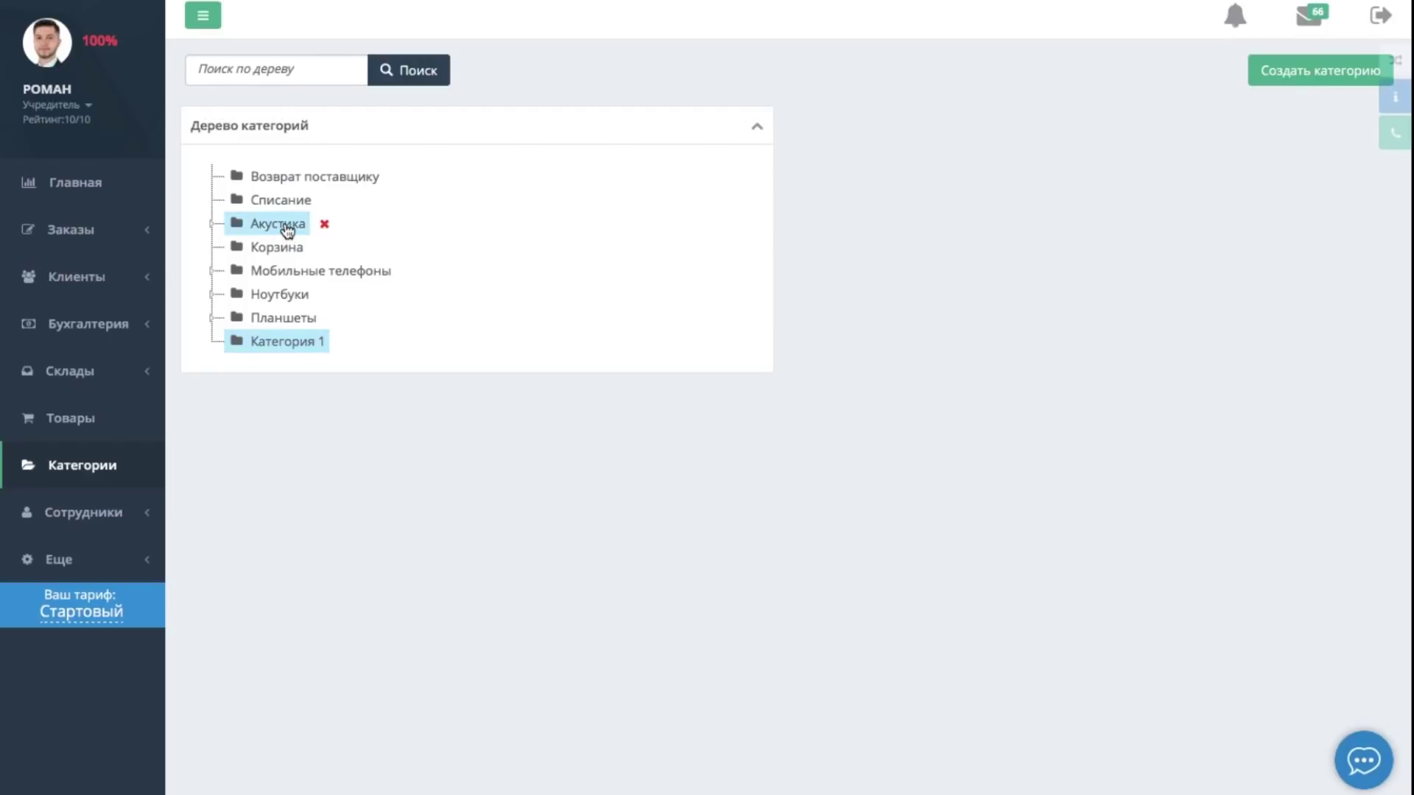
left_click_drag(287, 231, 283, 273)
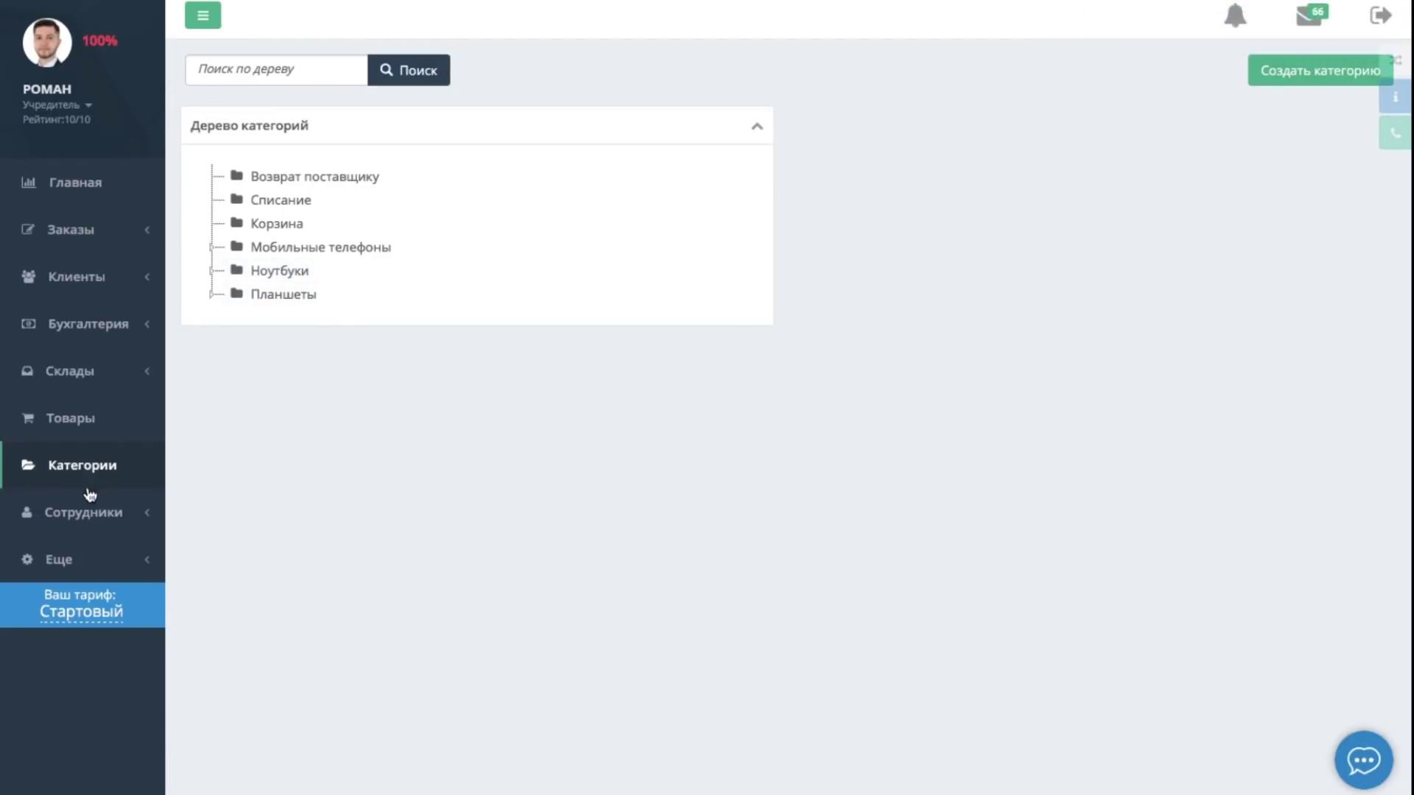
left_click(98, 513)
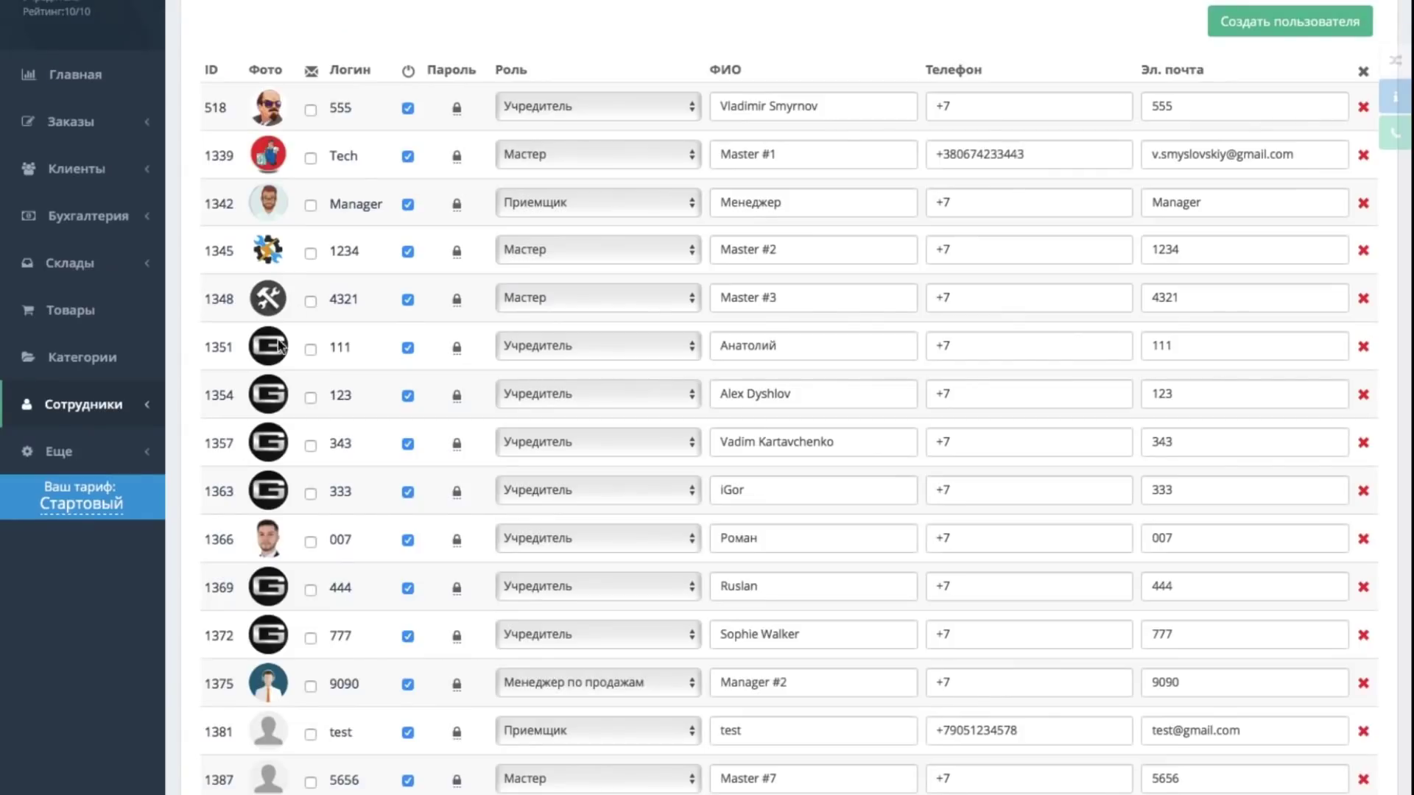
left_click(1251, 22)
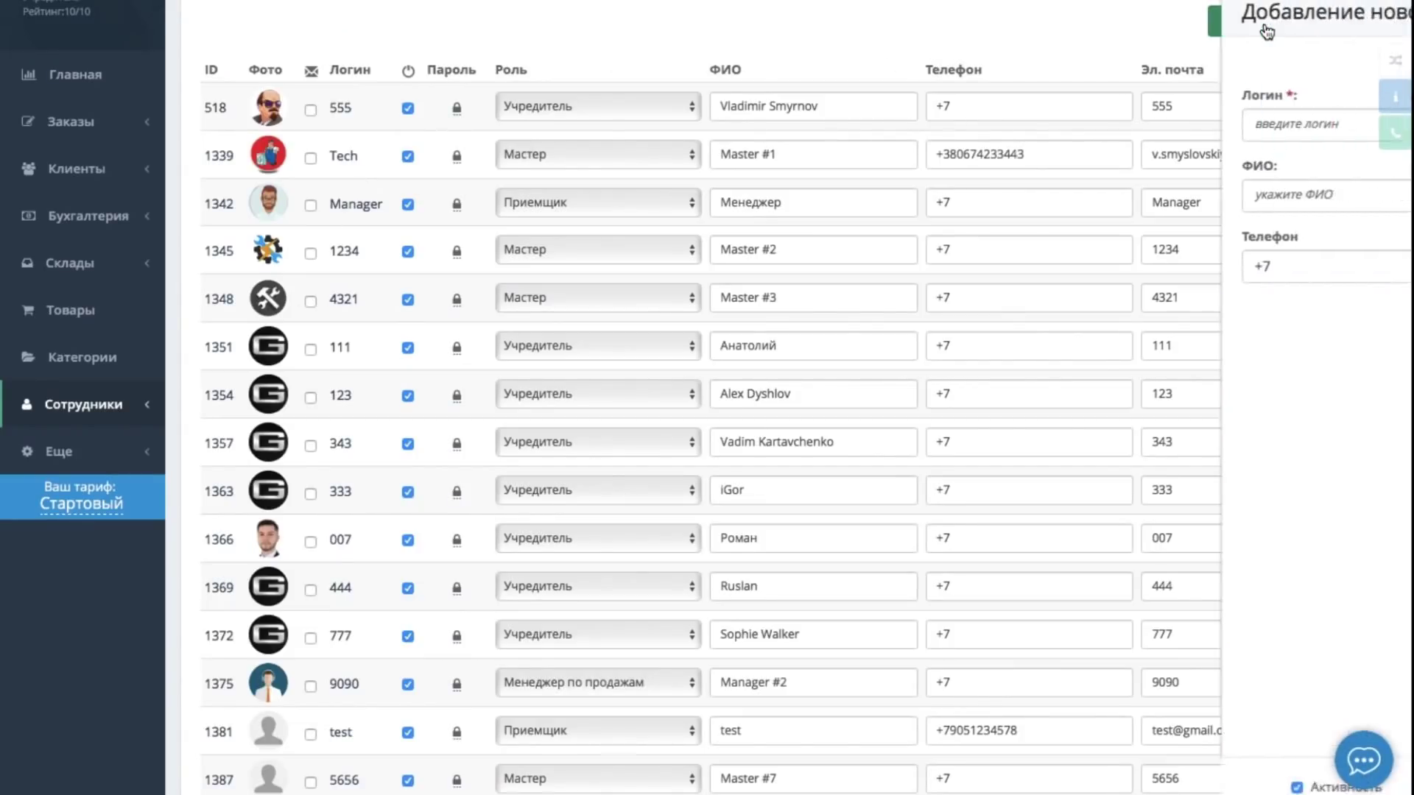
left_click(1162, 490)
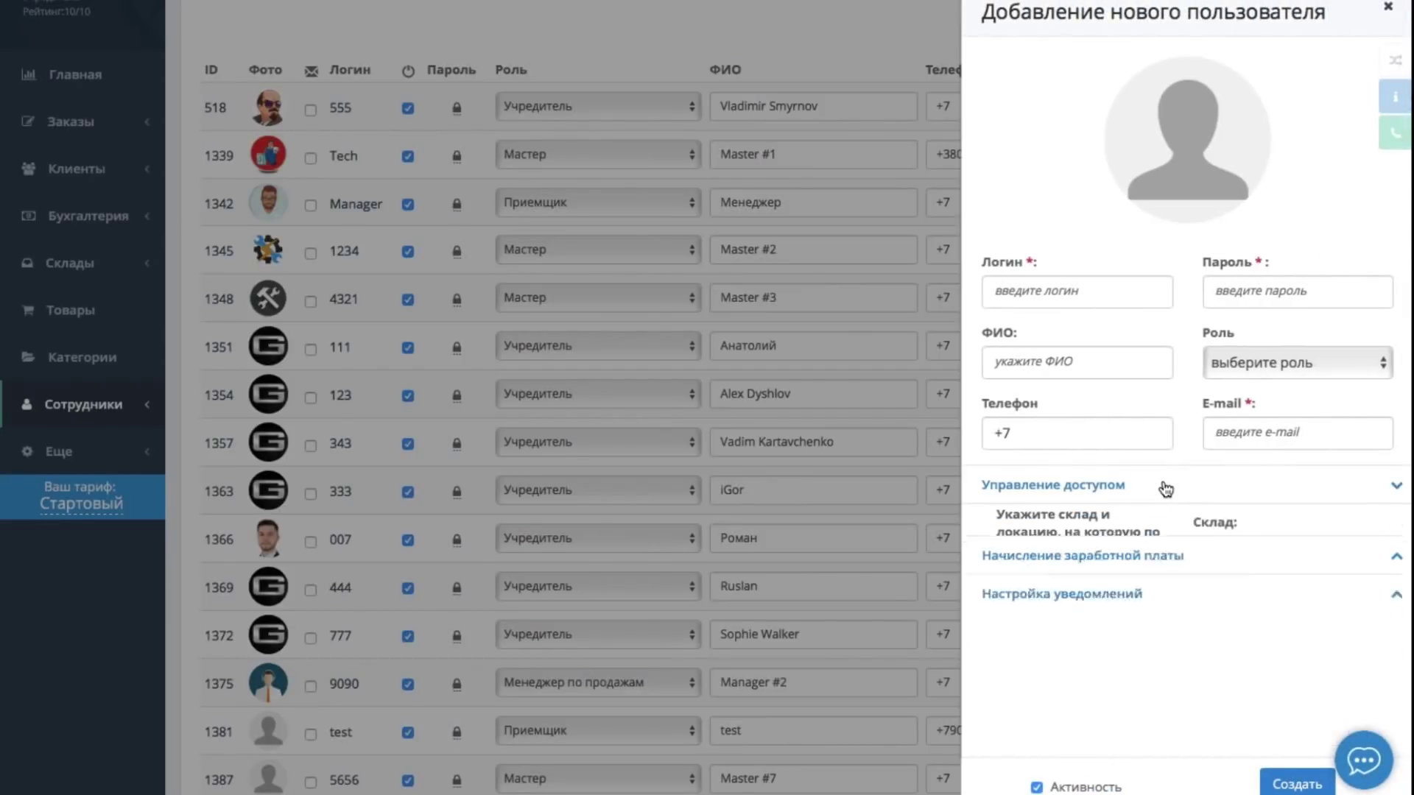
scroll(1165, 490, "down", 1)
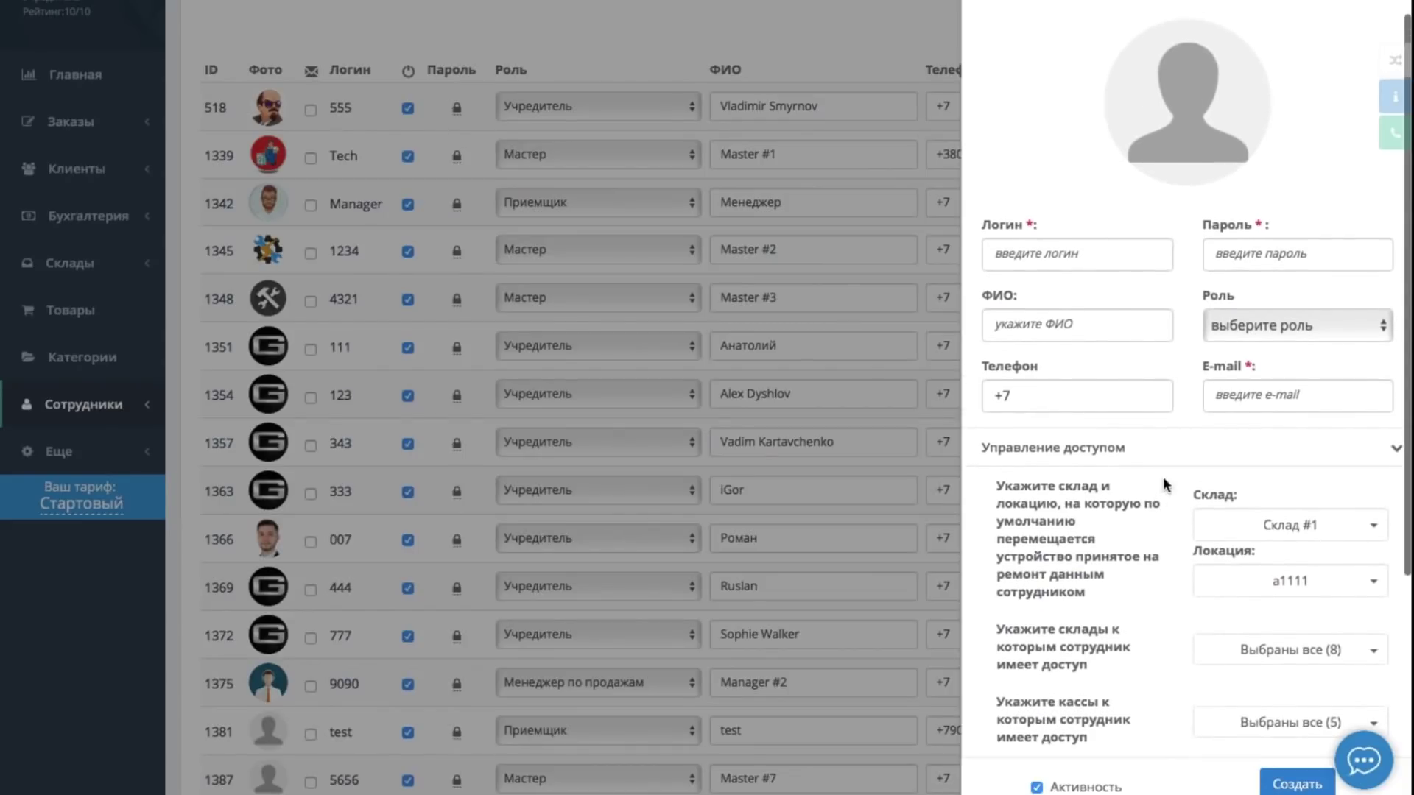
scroll(1169, 471, "up", 1)
left_click(1171, 485)
left_click(1184, 524)
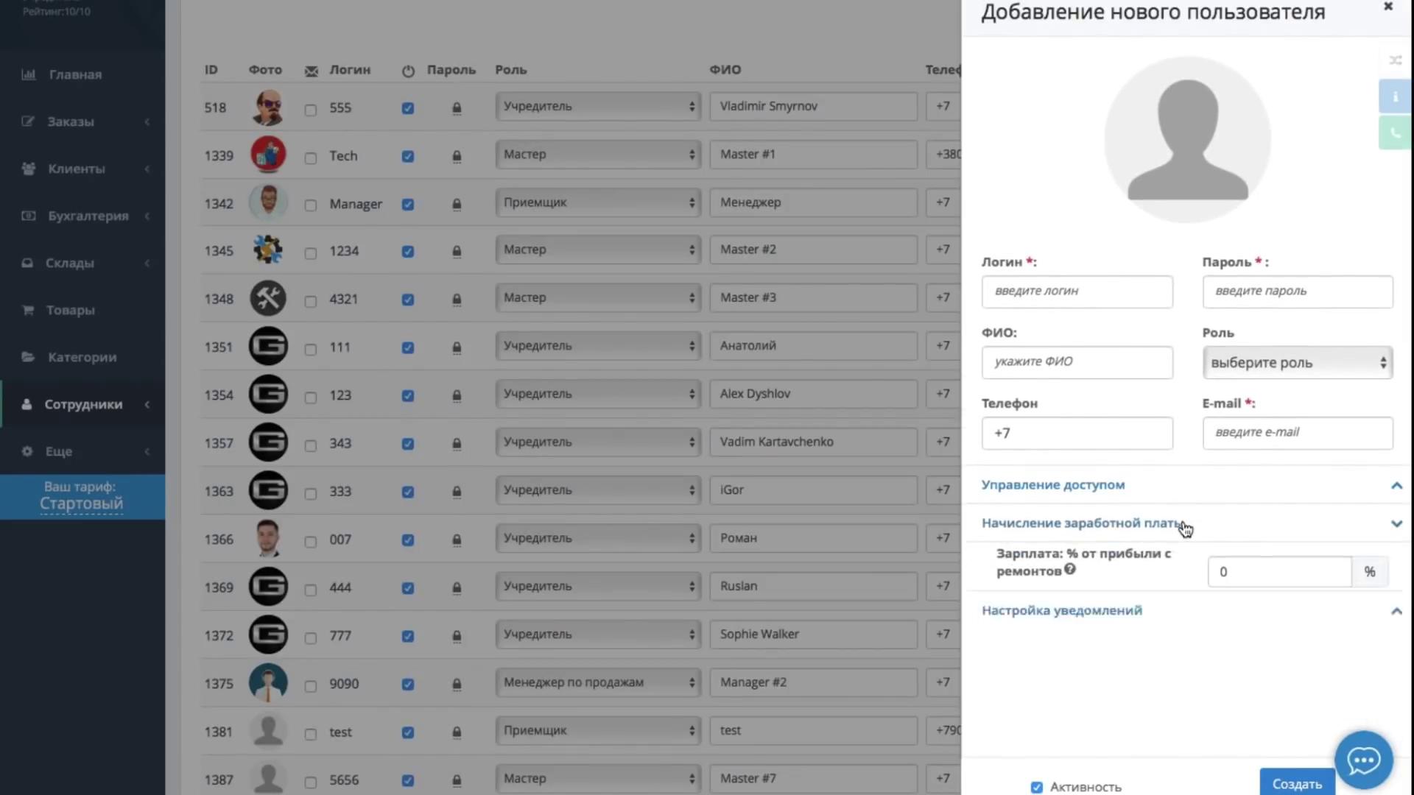
scroll(1181, 516, "down", 1)
scroll(1180, 488, "up", 1)
left_click(1178, 523)
left_click(1031, 562)
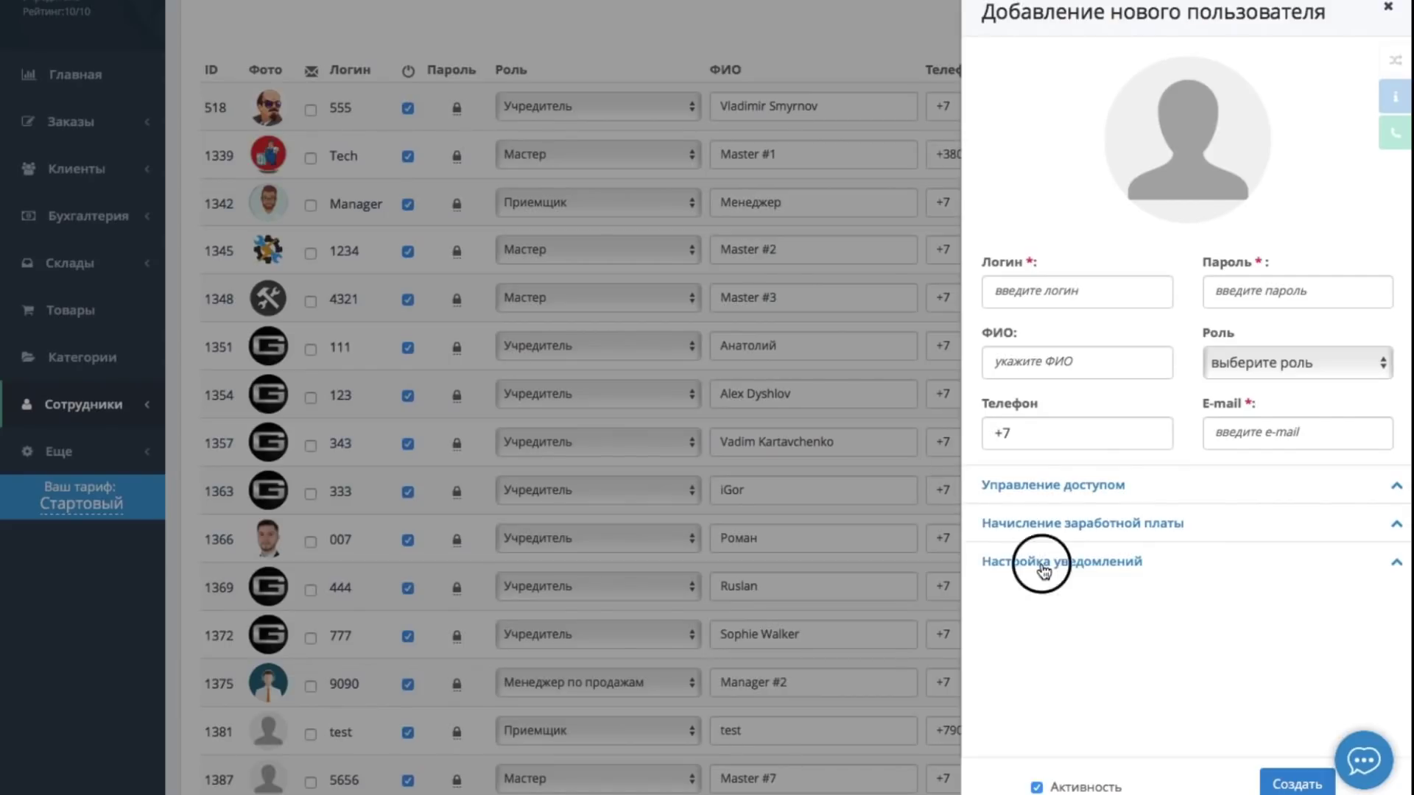
left_click(1025, 560)
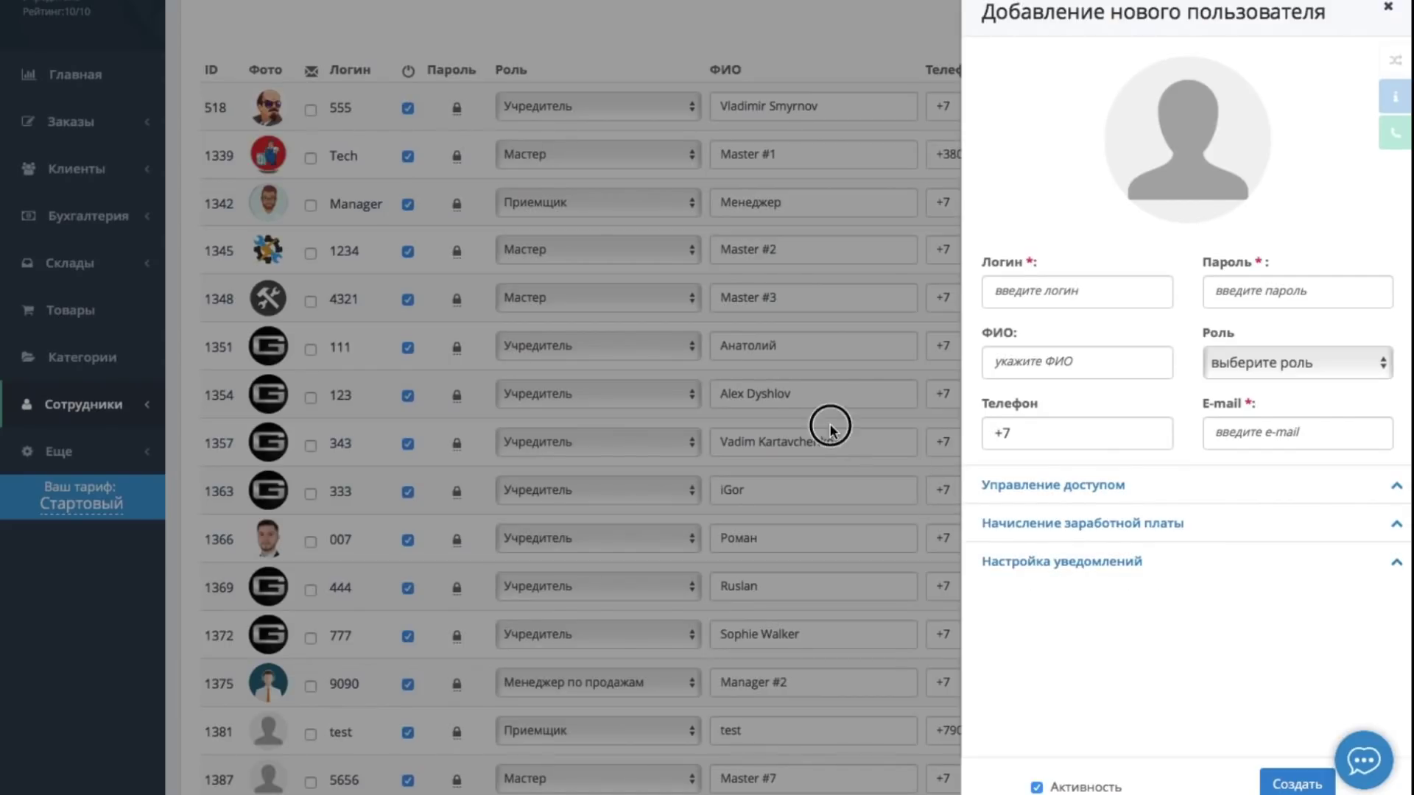
left_click(829, 422)
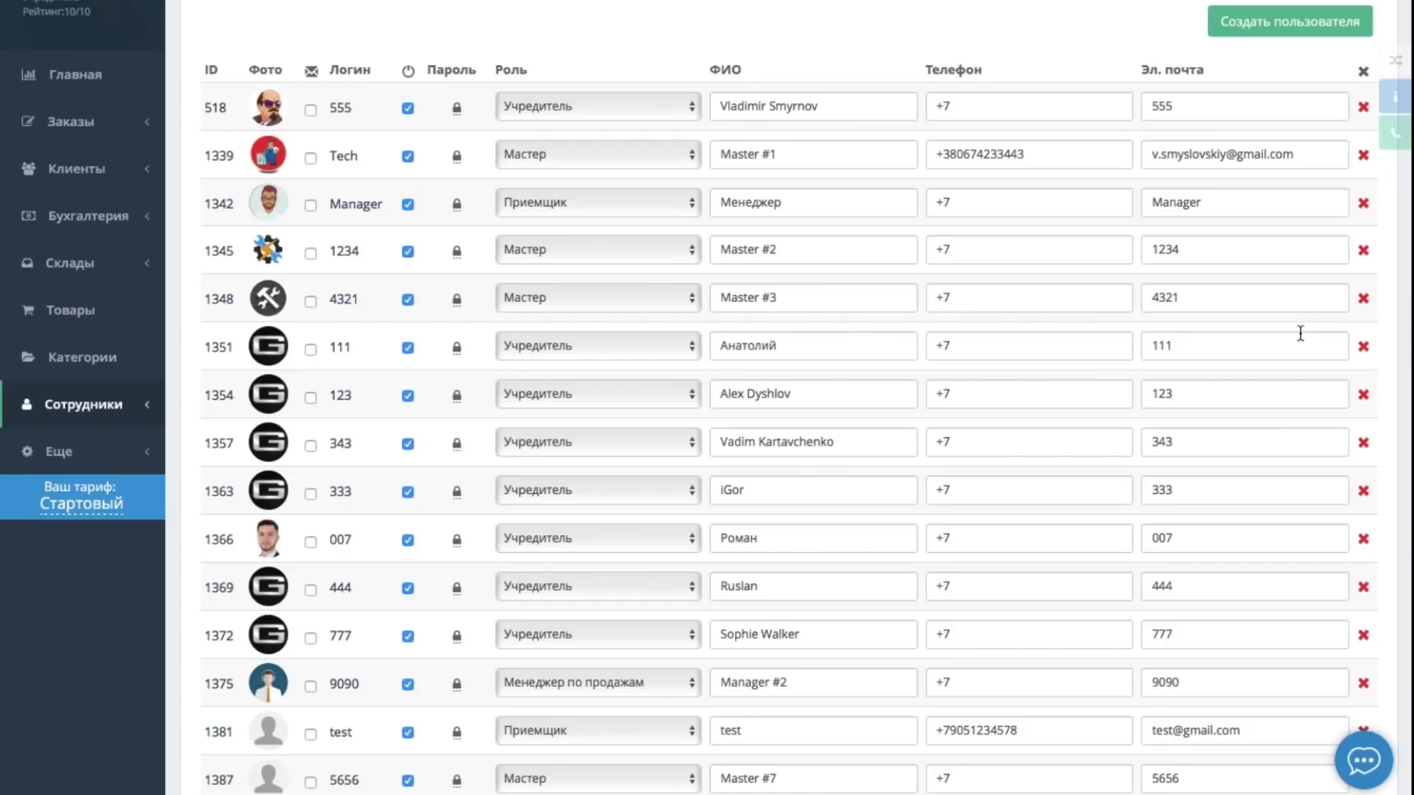
Cancel deleting employee ID 1351 and mark that employee inactive instead
left_click(1363, 347)
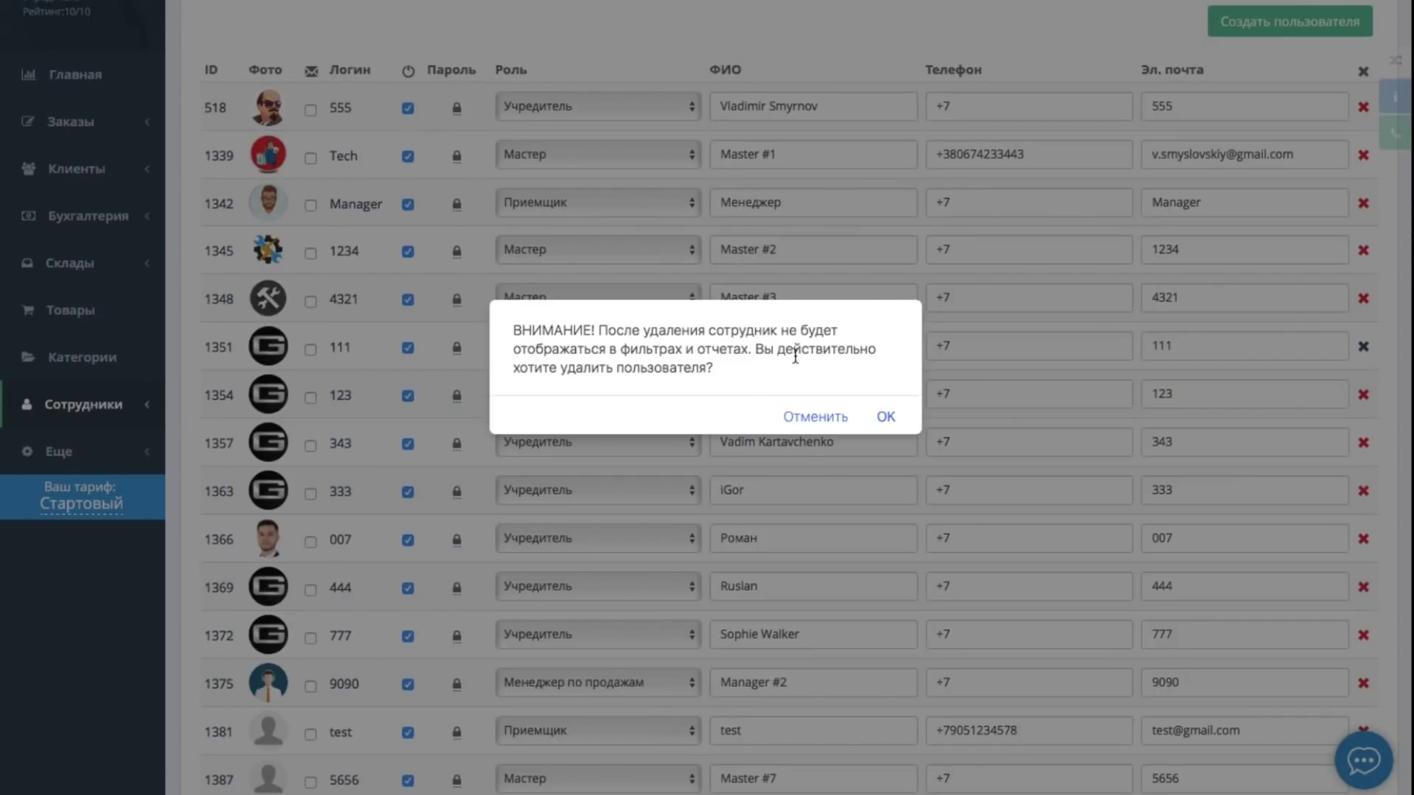
left_click(816, 416)
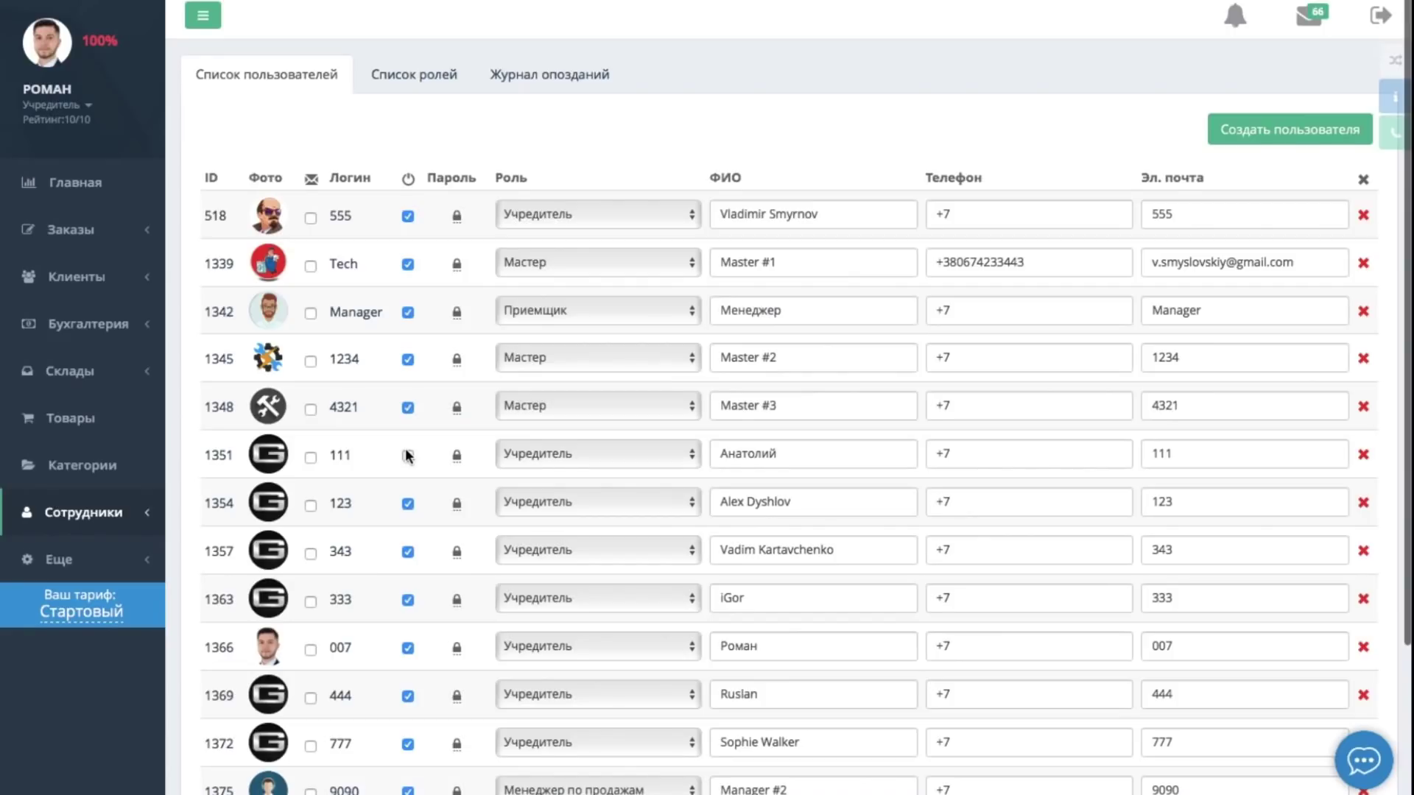
scroll(405, 455, "down", 3)
scroll(406, 454, "down", 2)
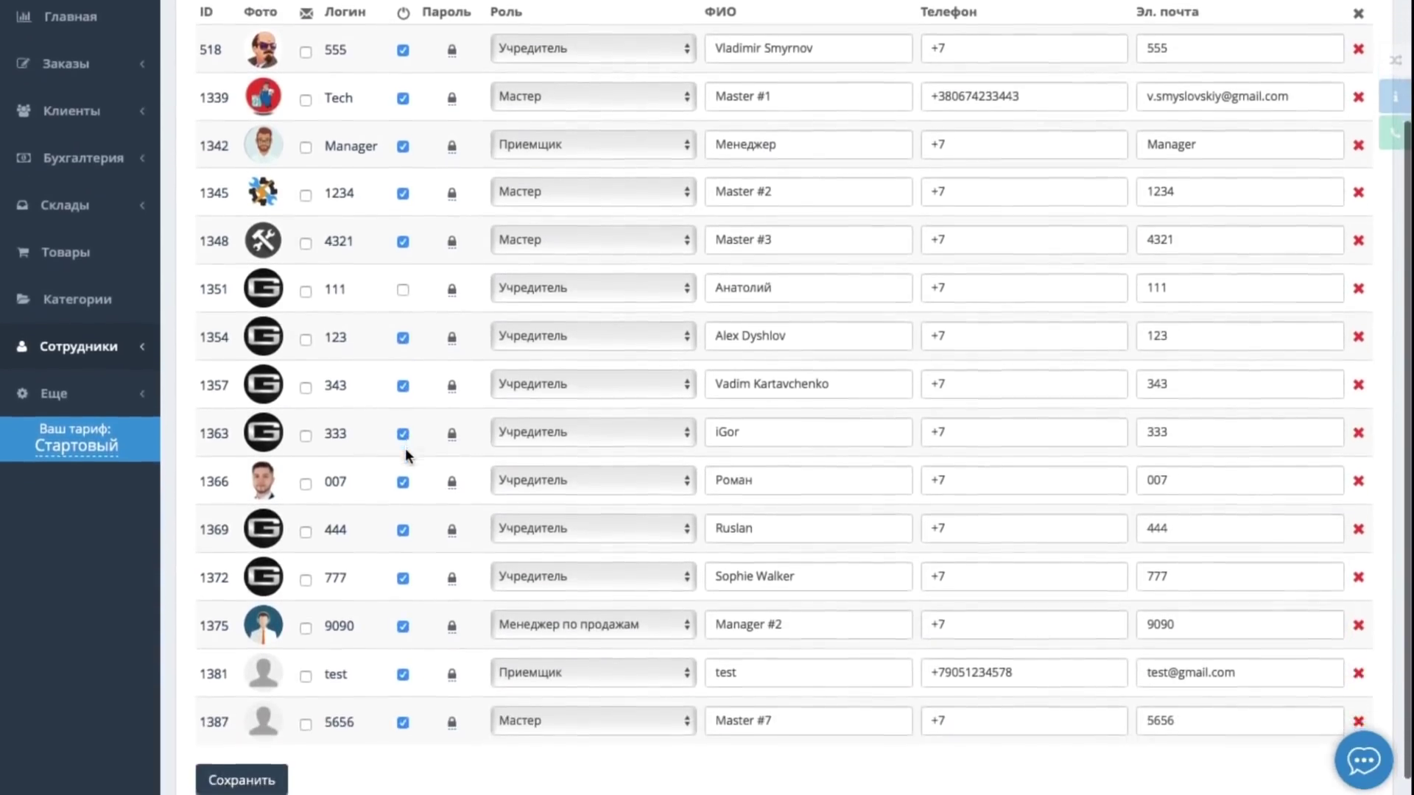
scroll(406, 453, "up", 2)
scroll(405, 455, "up", 3)
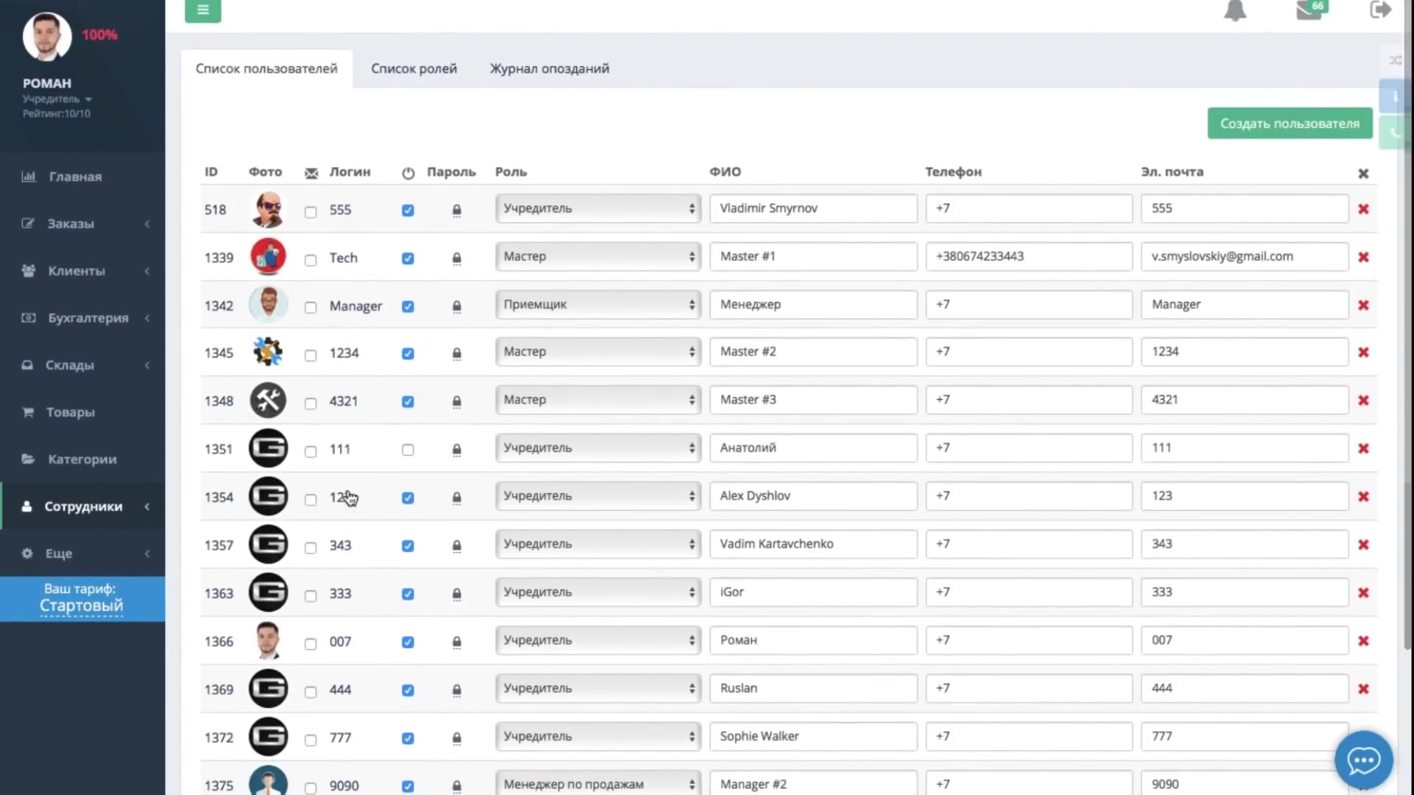
Go to the SMS templates page in Настройки
mouse_move(164, 561)
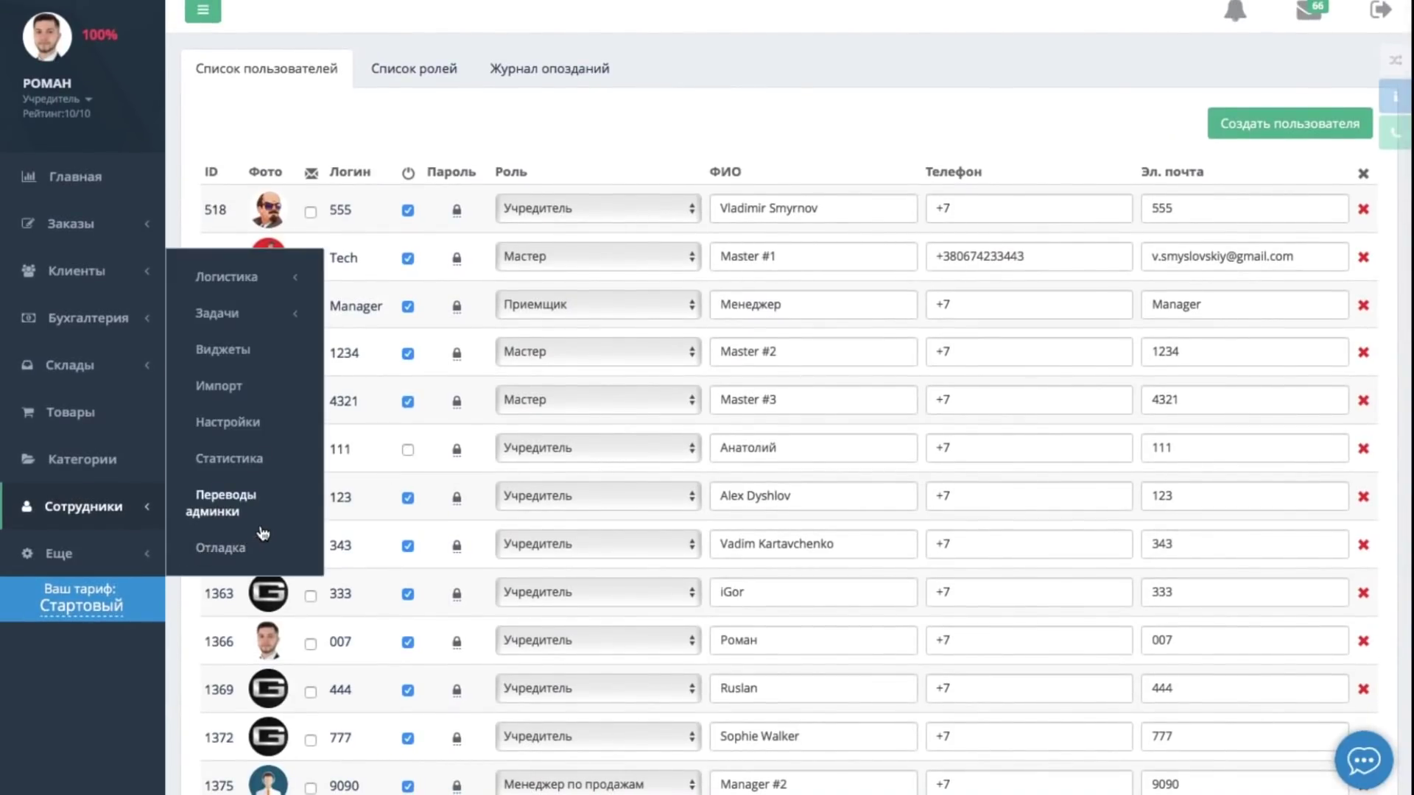
left_click(248, 425)
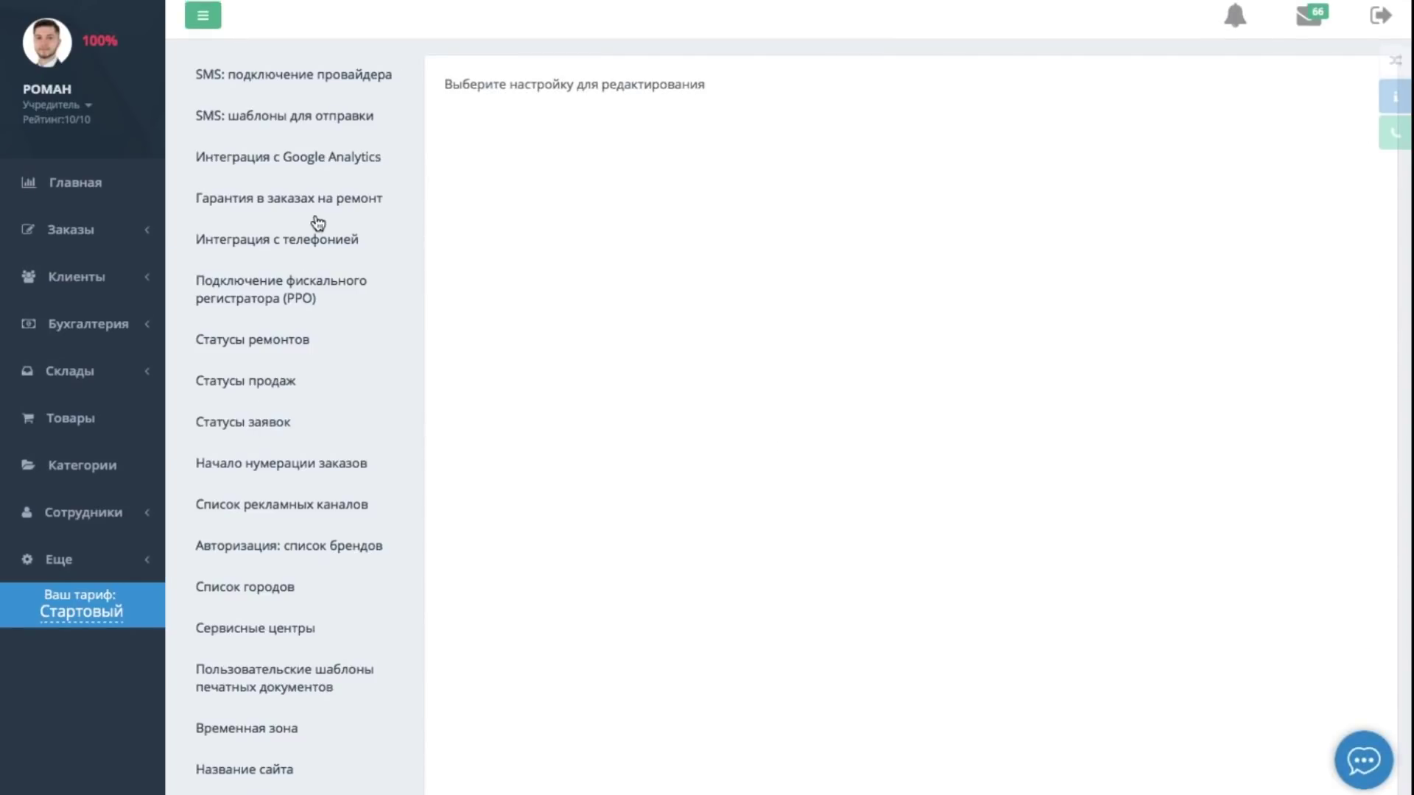
left_click(333, 121)
Save a new Отзыв о работе сотрудников template named 'Сообщение' with text 'Текст сообщени'
left_click(833, 112)
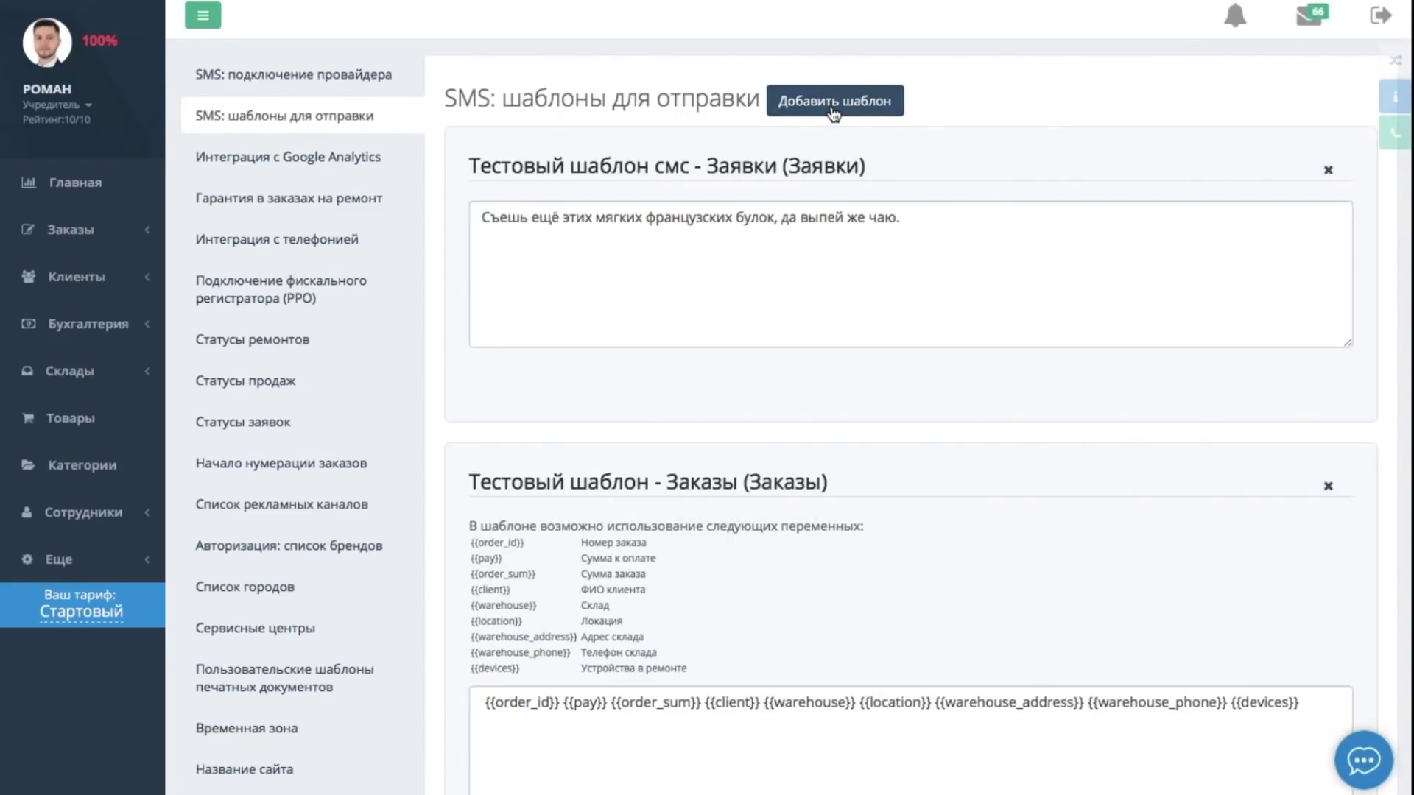
left_click(701, 156)
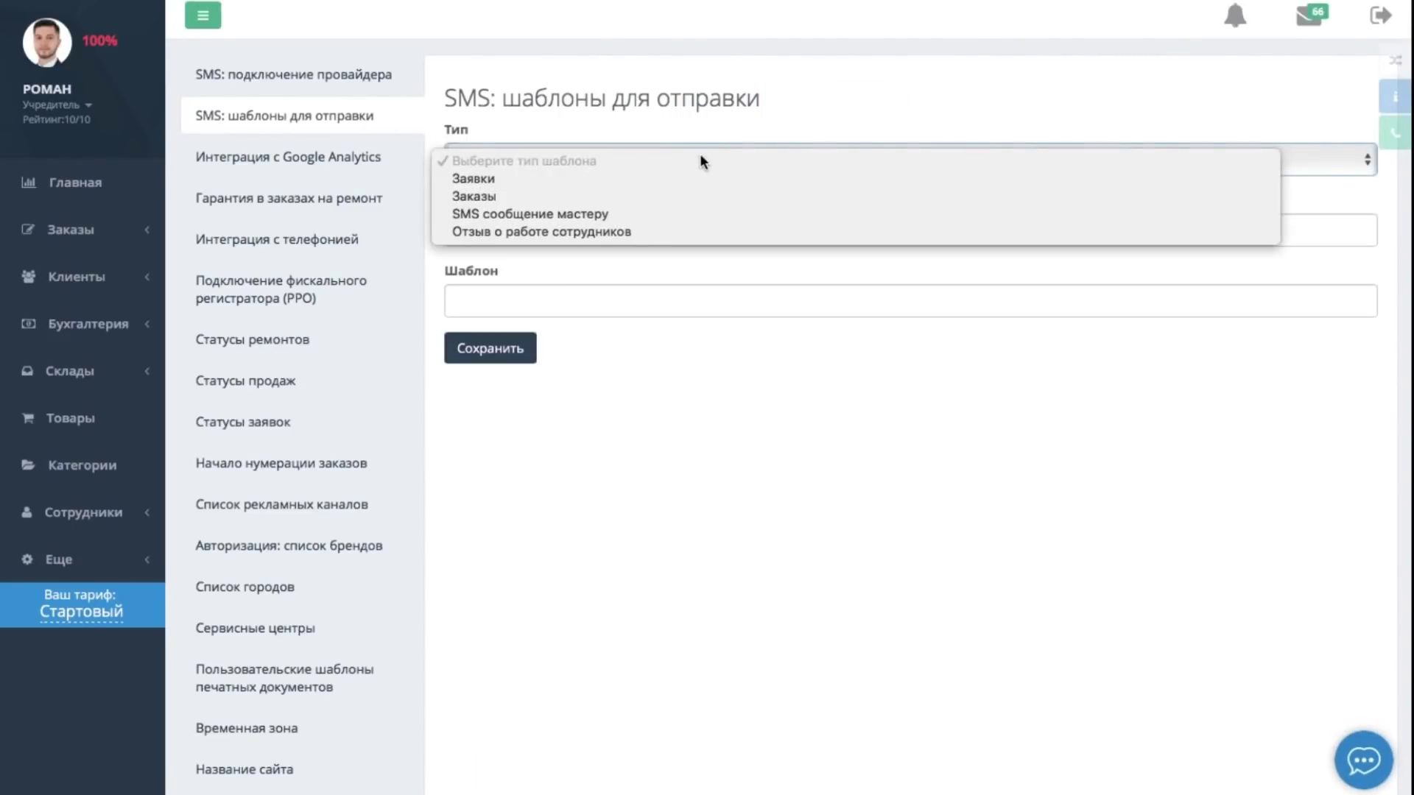
left_click(716, 230)
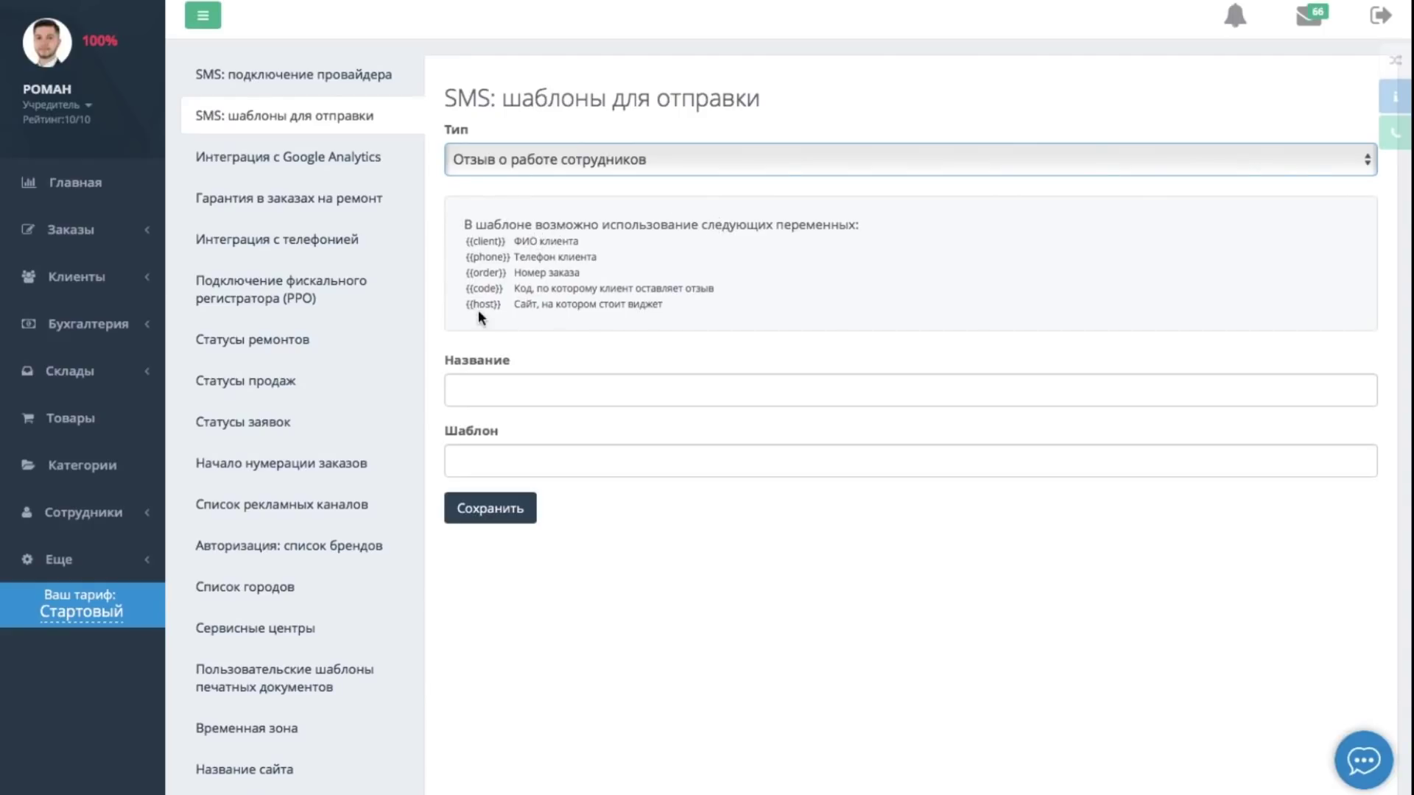
left_click(497, 394)
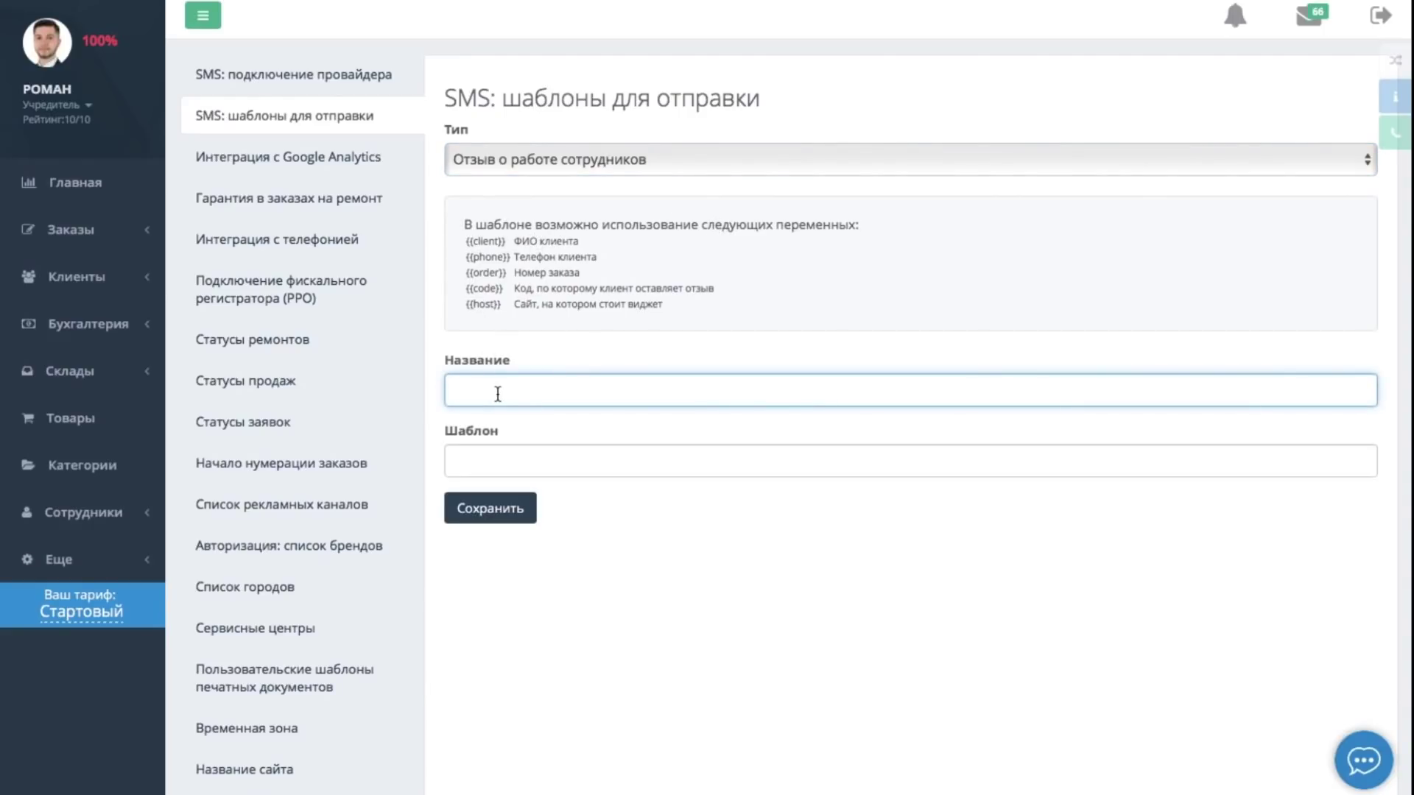
type("Сообщение - отзыв")
left_click(505, 456)
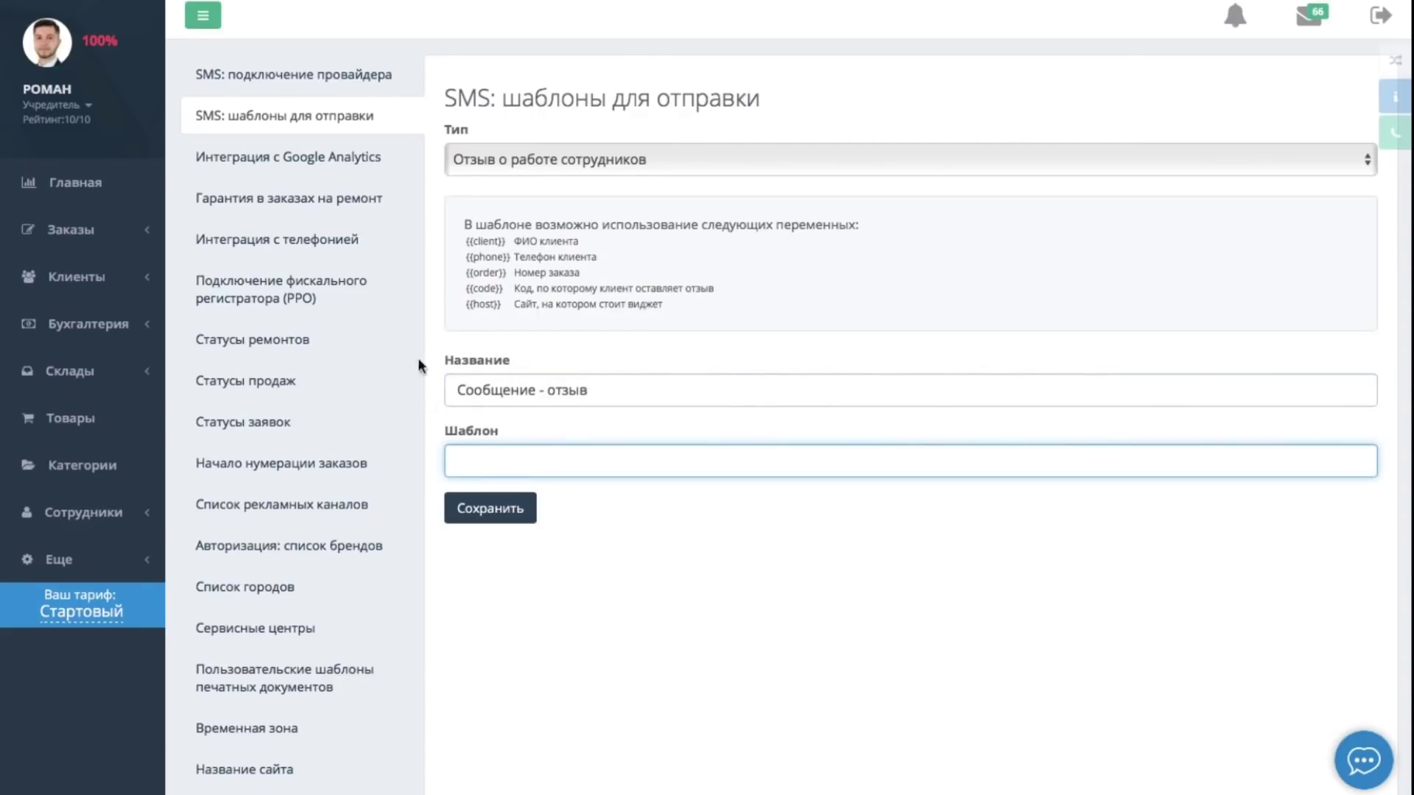
type("Текст сообщени")
left_click(502, 511)
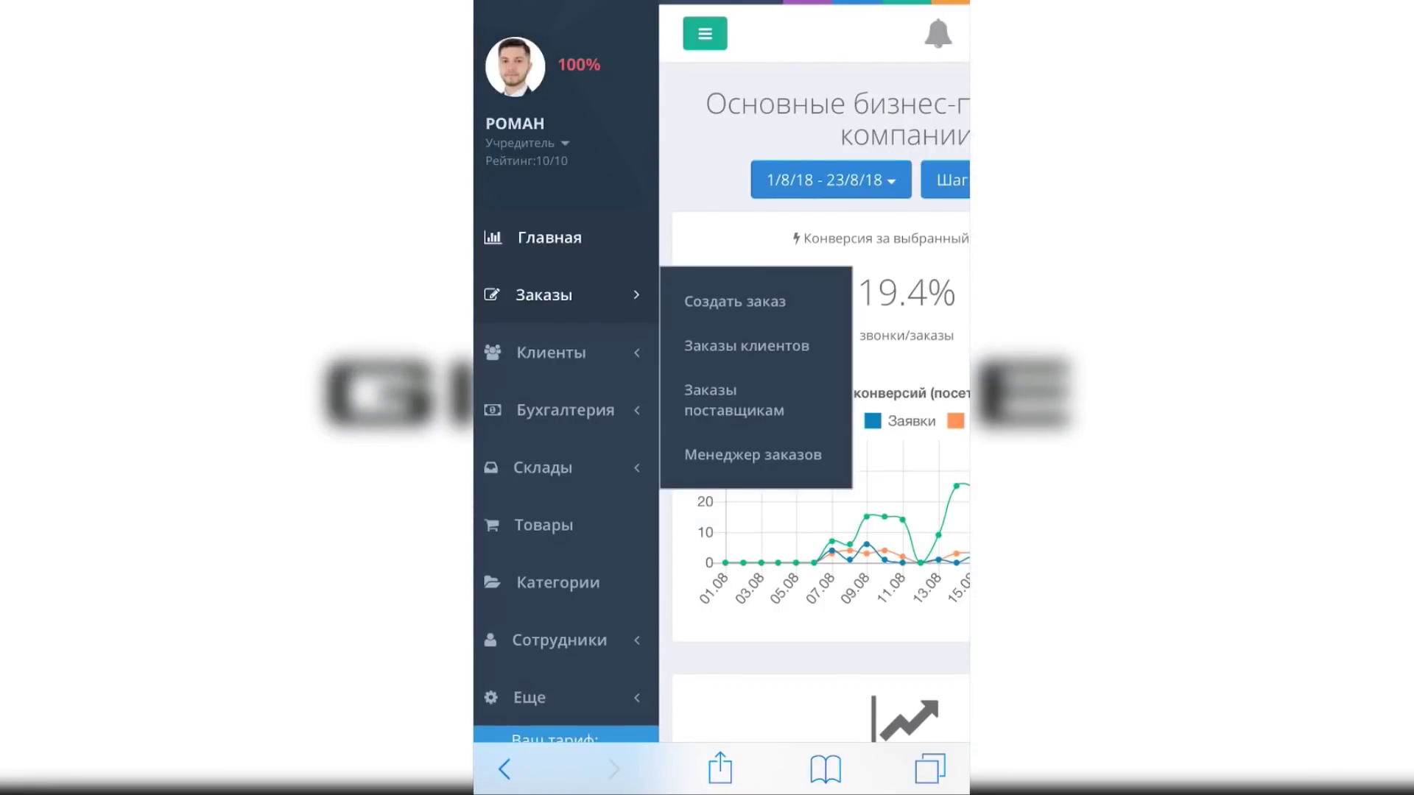
Start a new repair order and enter the client's phone number and name
left_click(734, 301)
left_click(595, 219)
left_click(503, 772)
left_click(778, 218)
type("ДД")
scroll(721, 294, "down", 5)
Set the ad channel to recommendation and the device to IPhone 4S, then create the order
left_click(721, 186)
left_click(610, 399)
left_click(647, 435)
type("4")
key("Return")
scroll(721, 236, "down", 10)
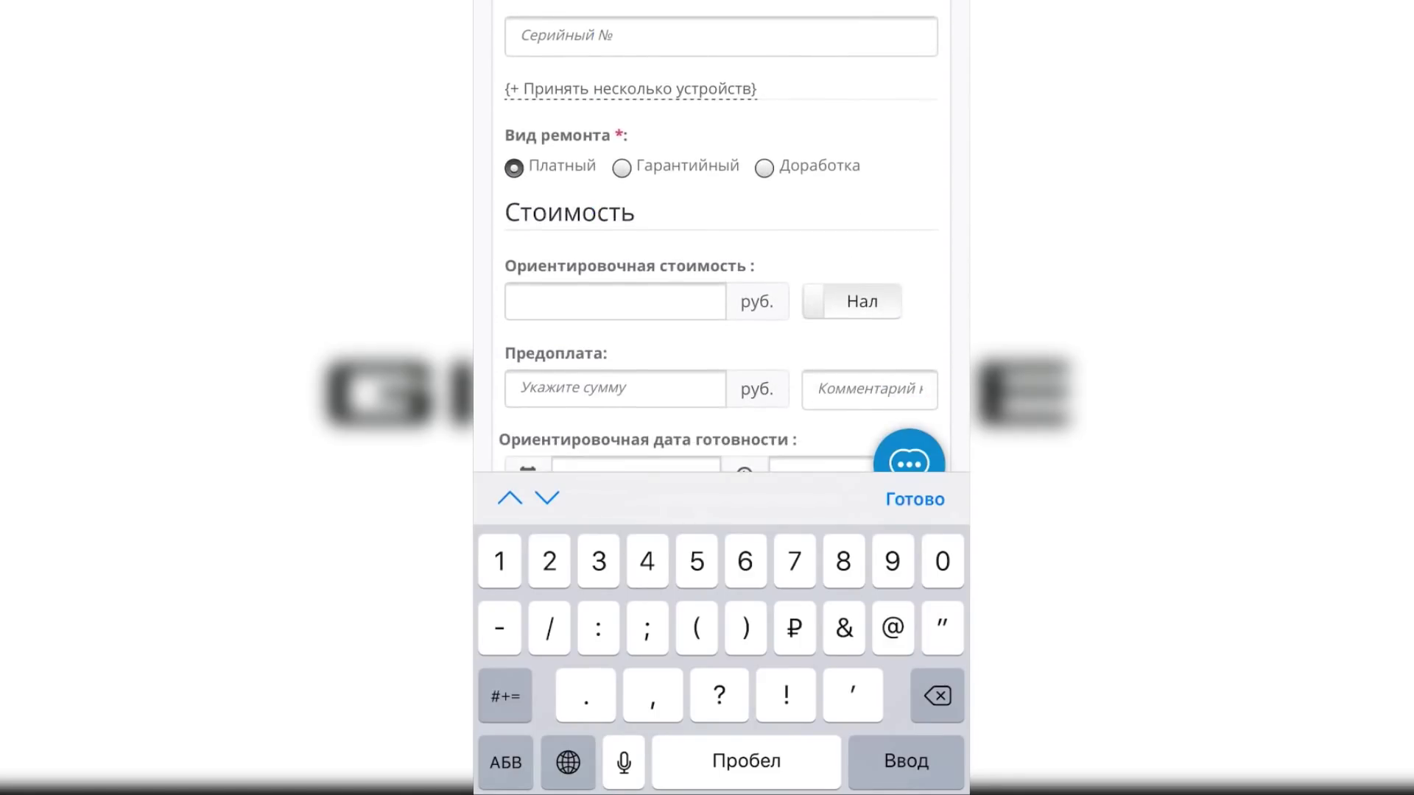
scroll(721, 236, "down", 3)
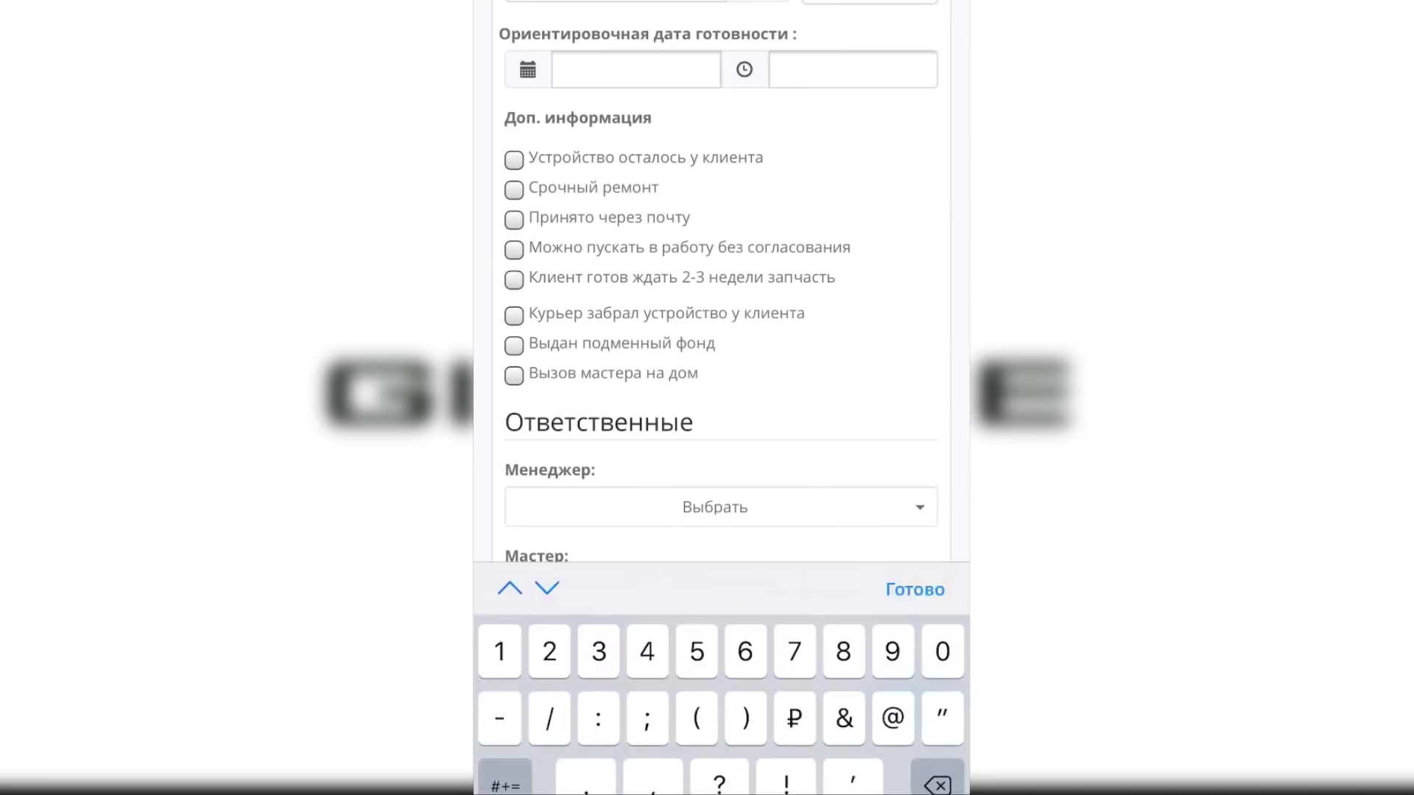
left_click(915, 500)
left_click(550, 651)
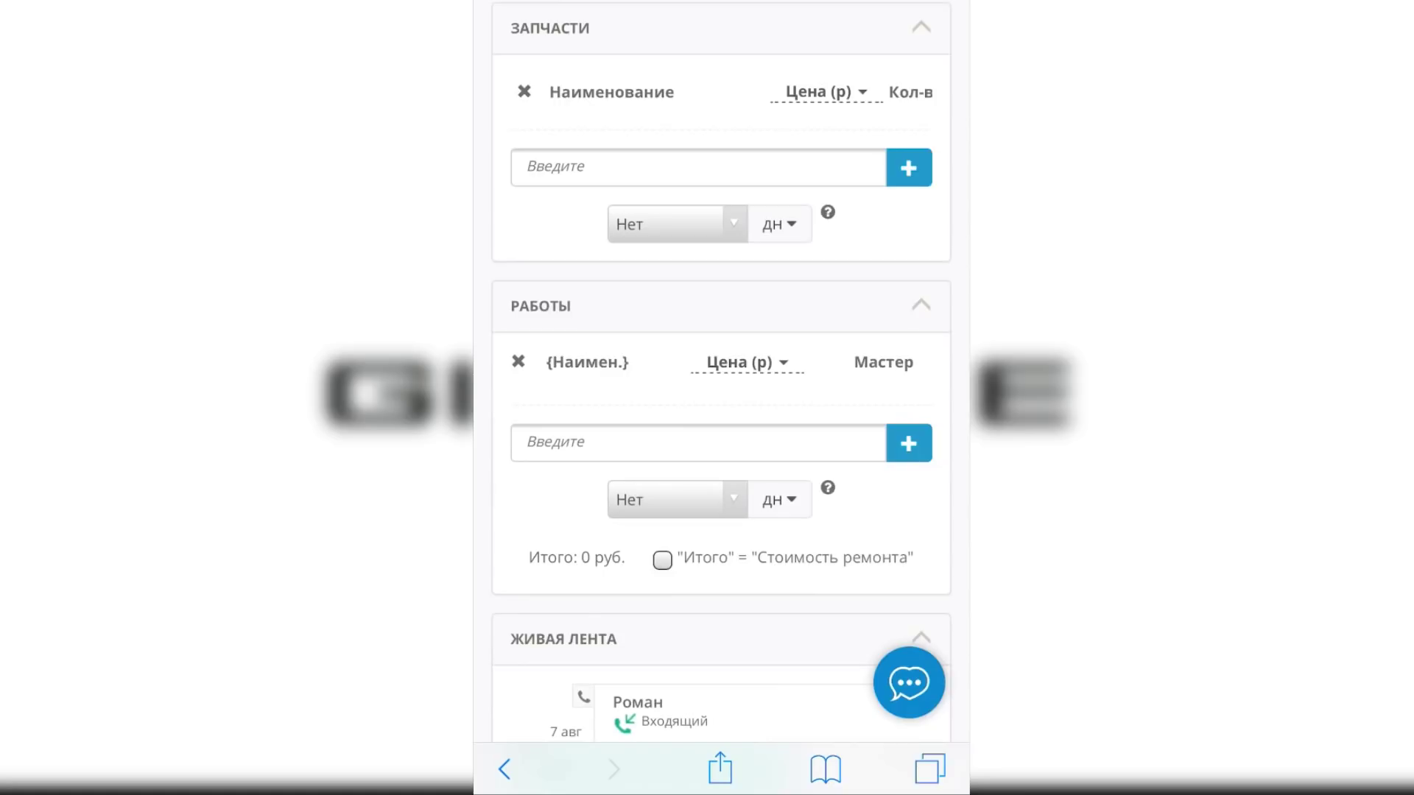
Change the order status to На диагностике
scroll(721, 397, "up", 10)
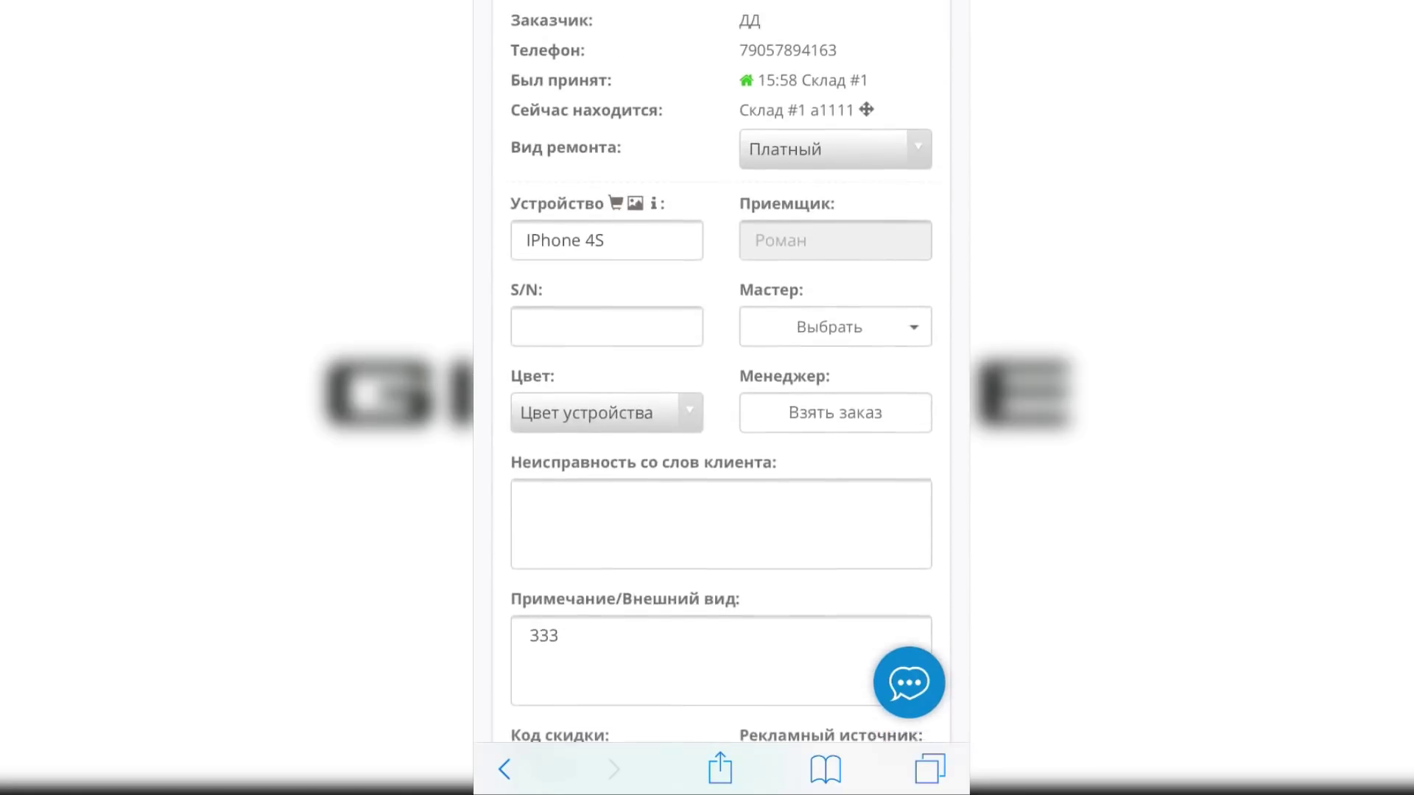
left_click(856, 40)
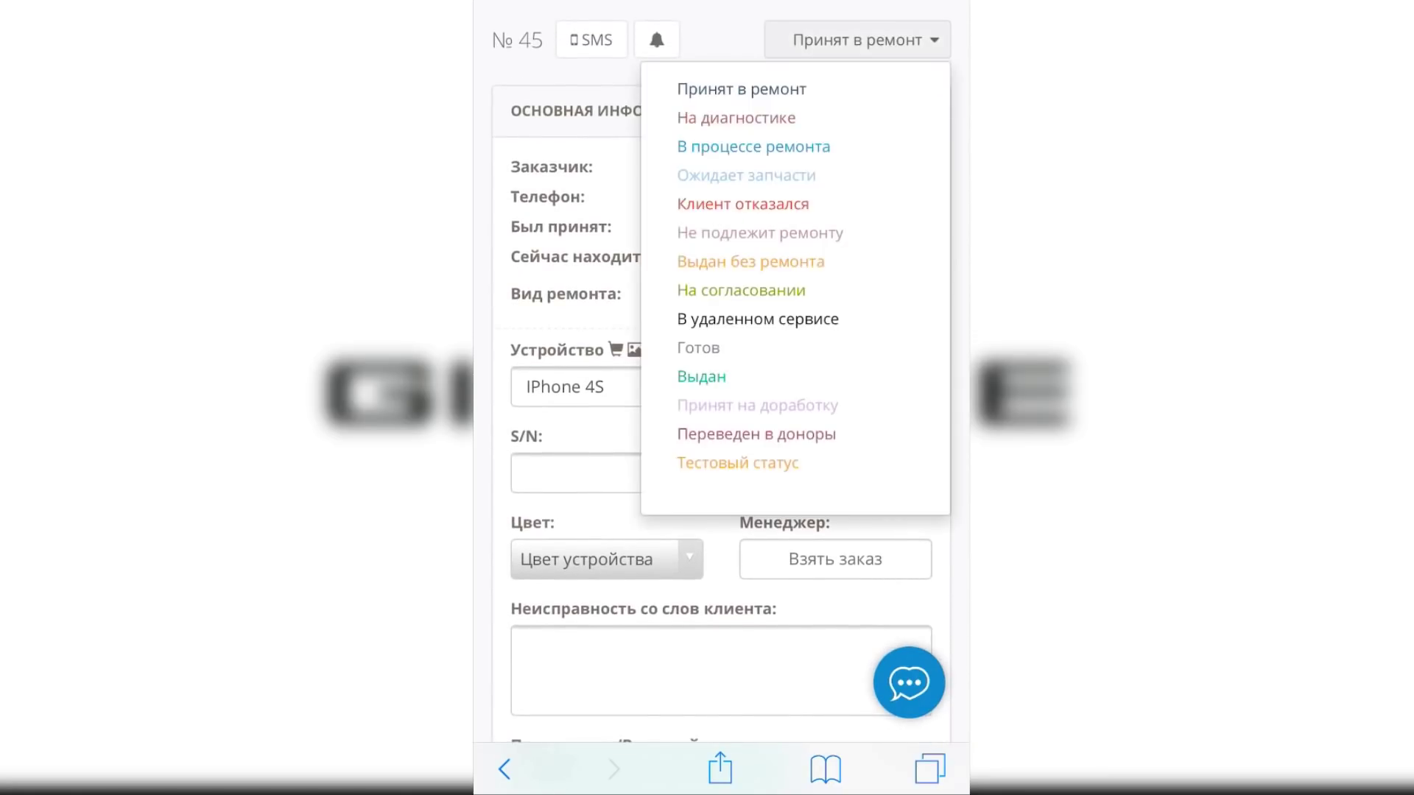
left_click(735, 118)
left_click(723, 712)
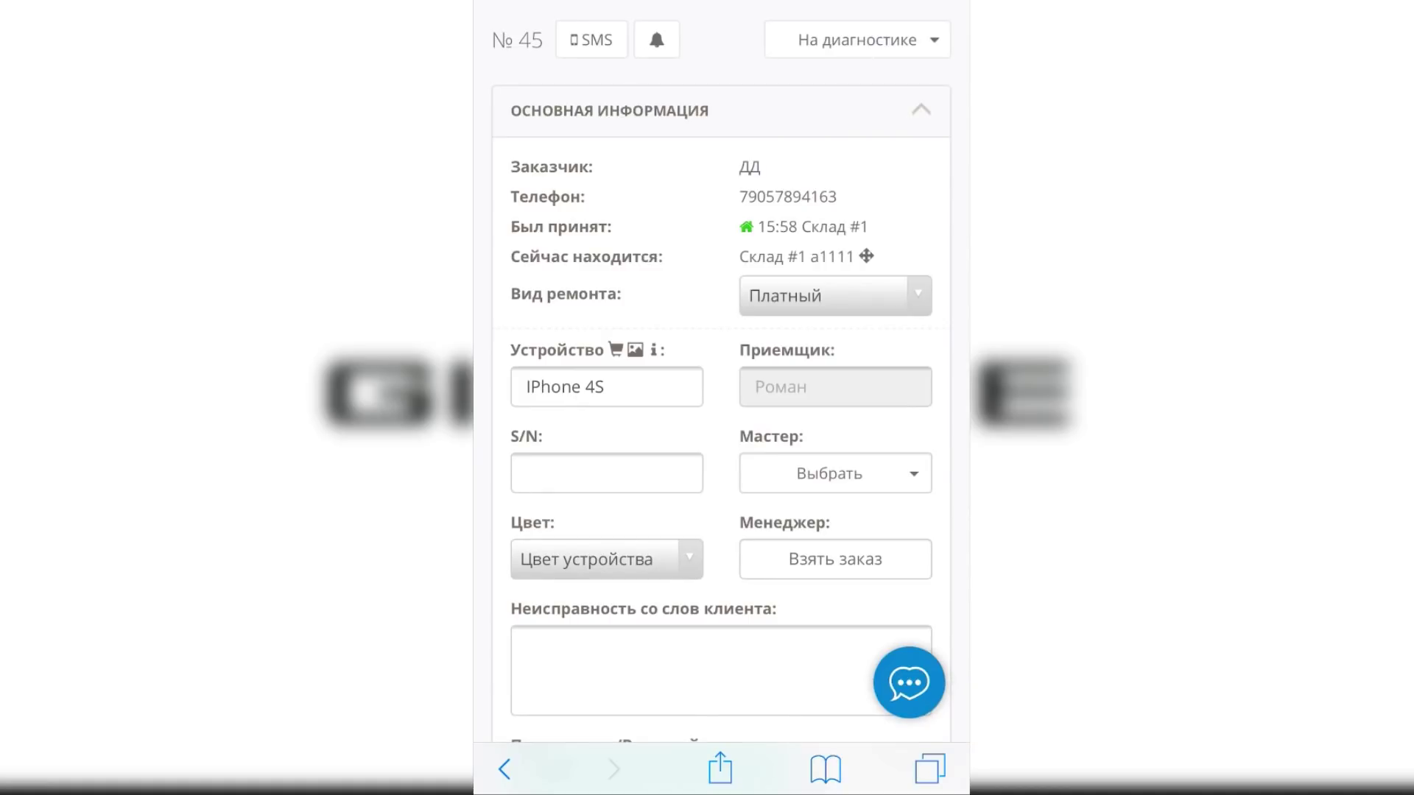
Set the order's repair cost to 1900
scroll(721, 397, "down", 15)
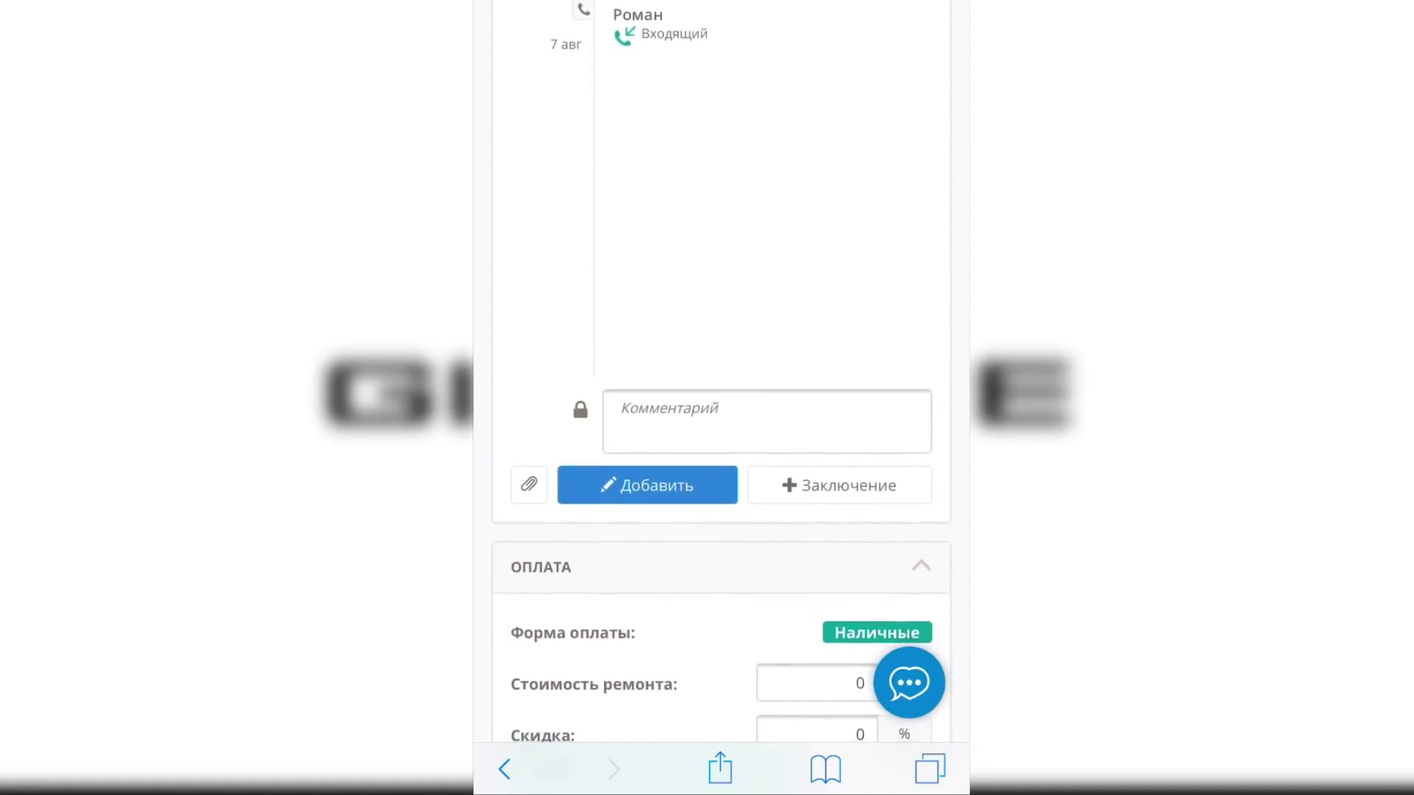
left_click(816, 388)
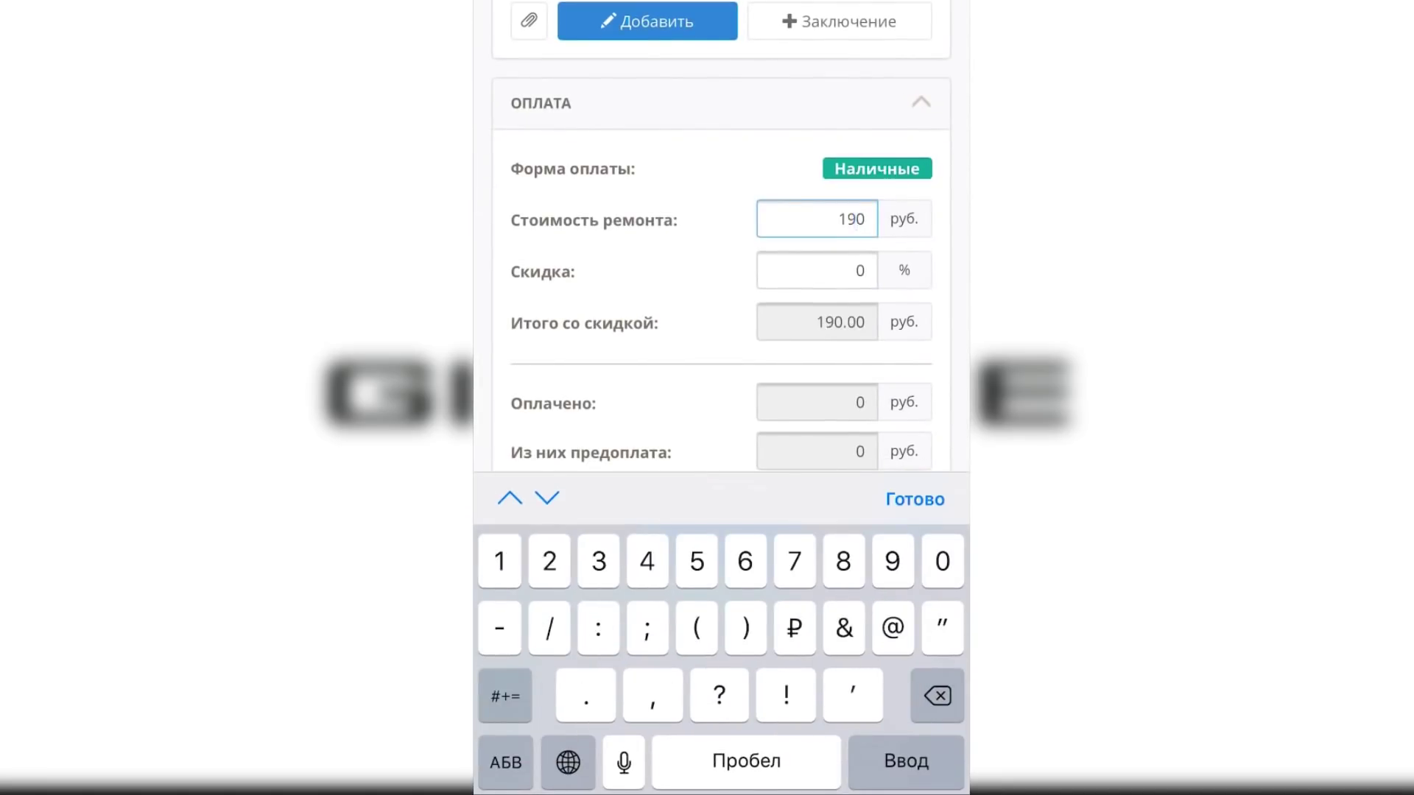
type("0")
key("Return")
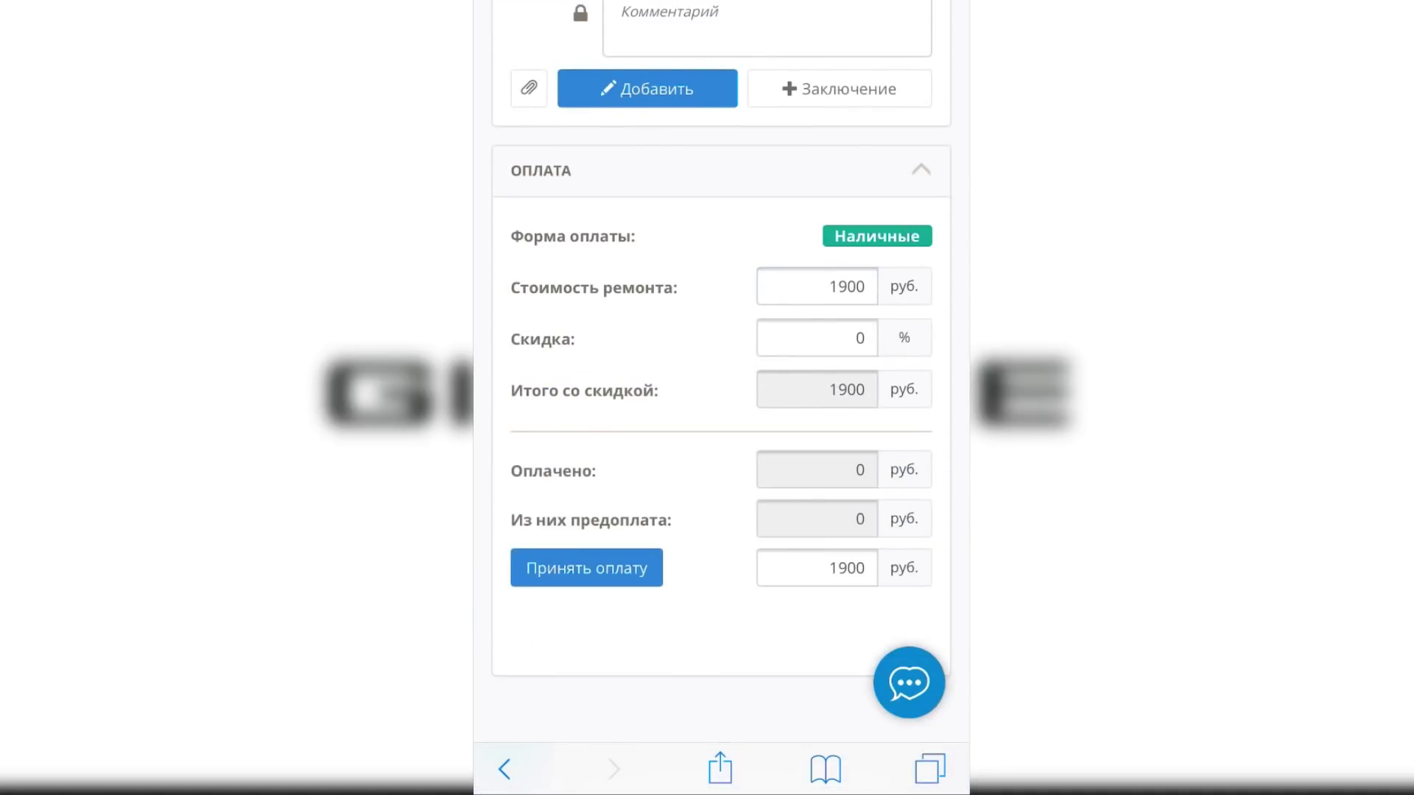
scroll(721, 398, "up", 15)
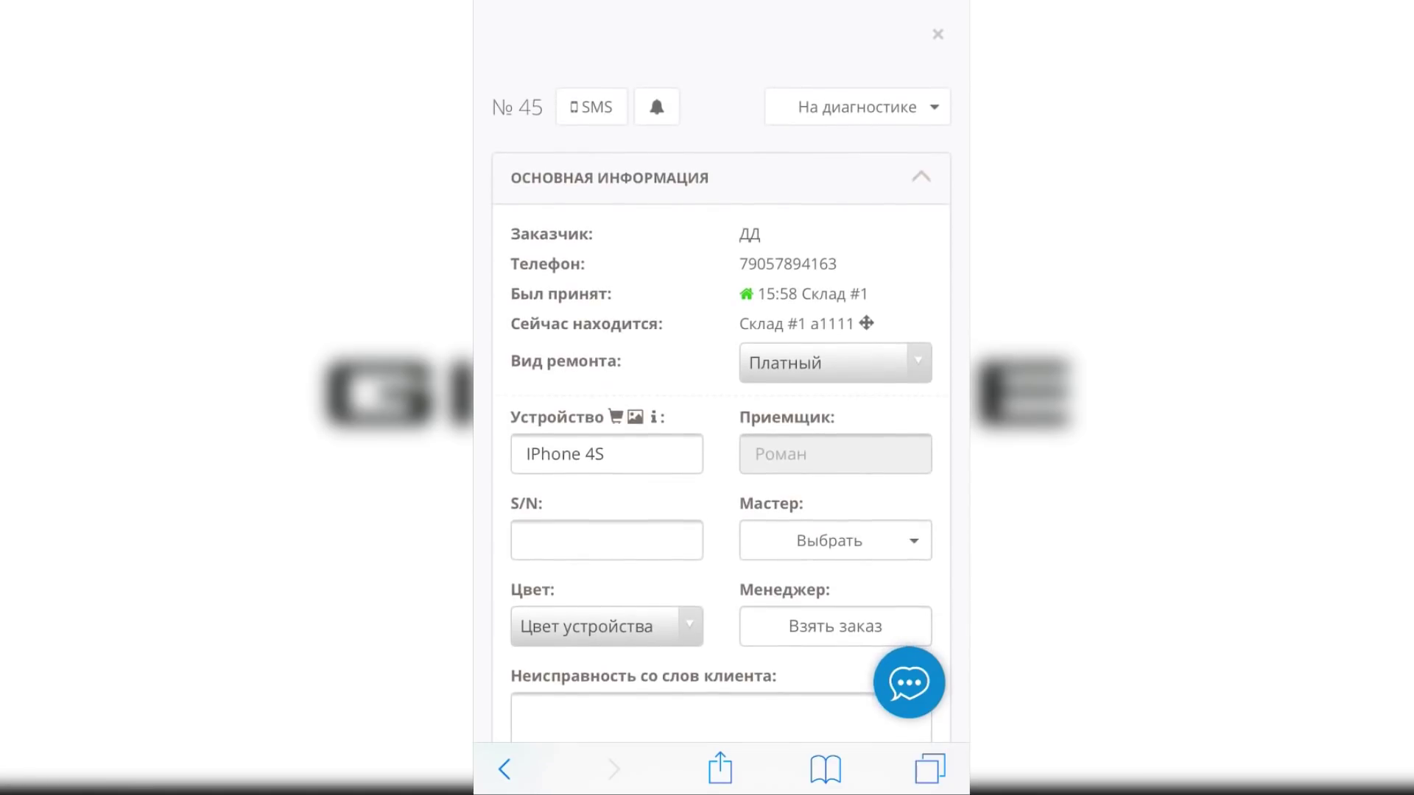
Open the Чистая прибыль report under Бухгалтерия > Отчеты
left_click(938, 34)
scroll(720, 398, "up", 5)
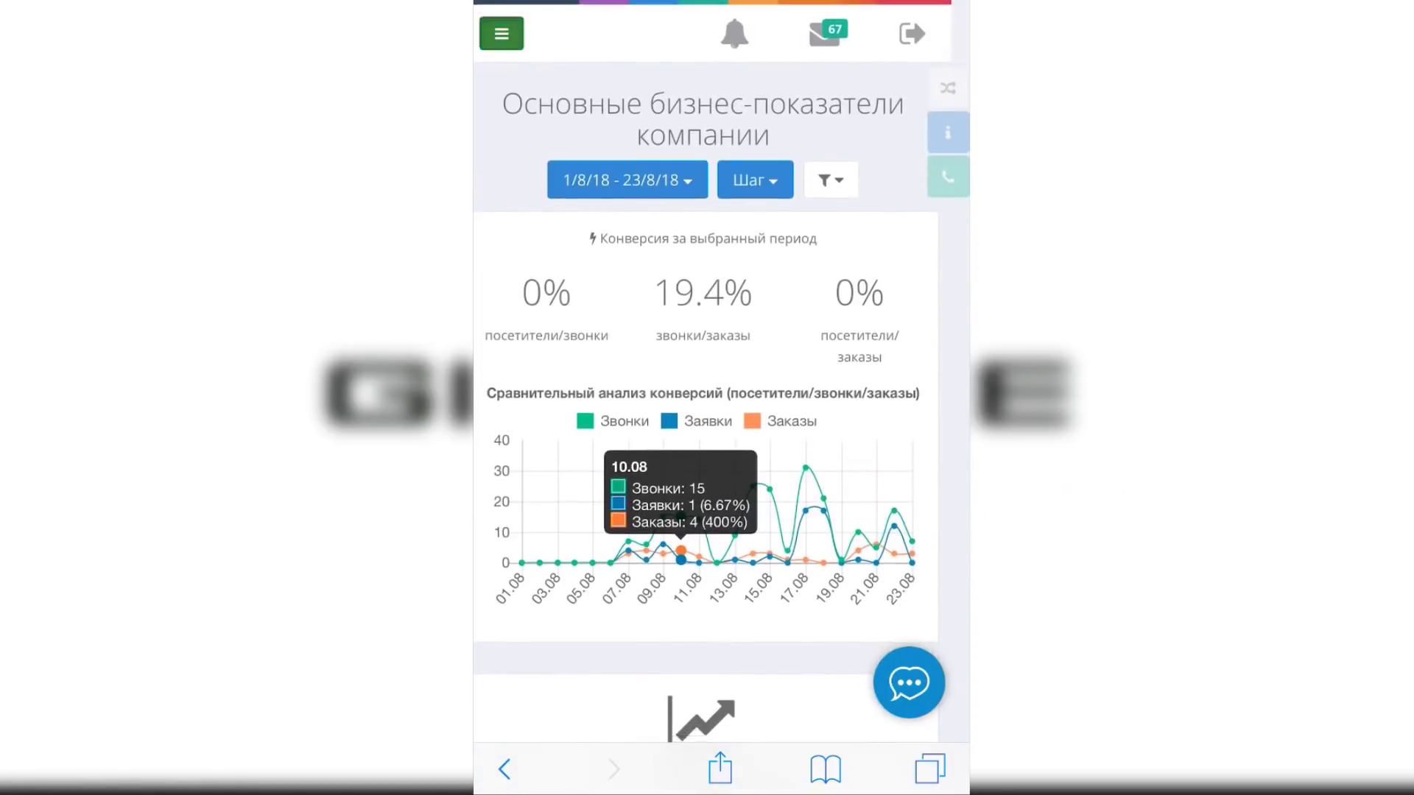
left_click(502, 32)
left_click(566, 410)
left_click(711, 505)
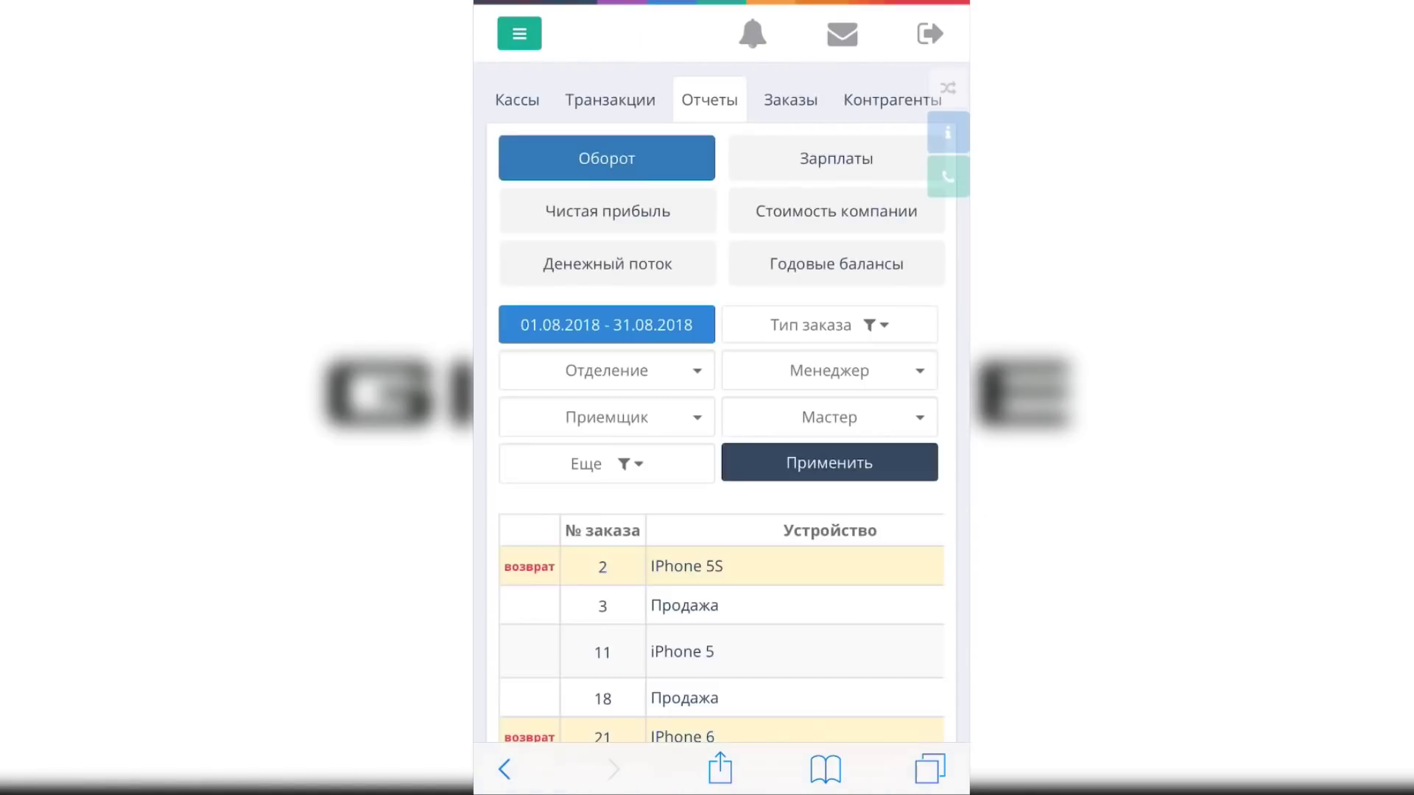
scroll(721, 398, "down", 10)
scroll(720, 398, "up", 10)
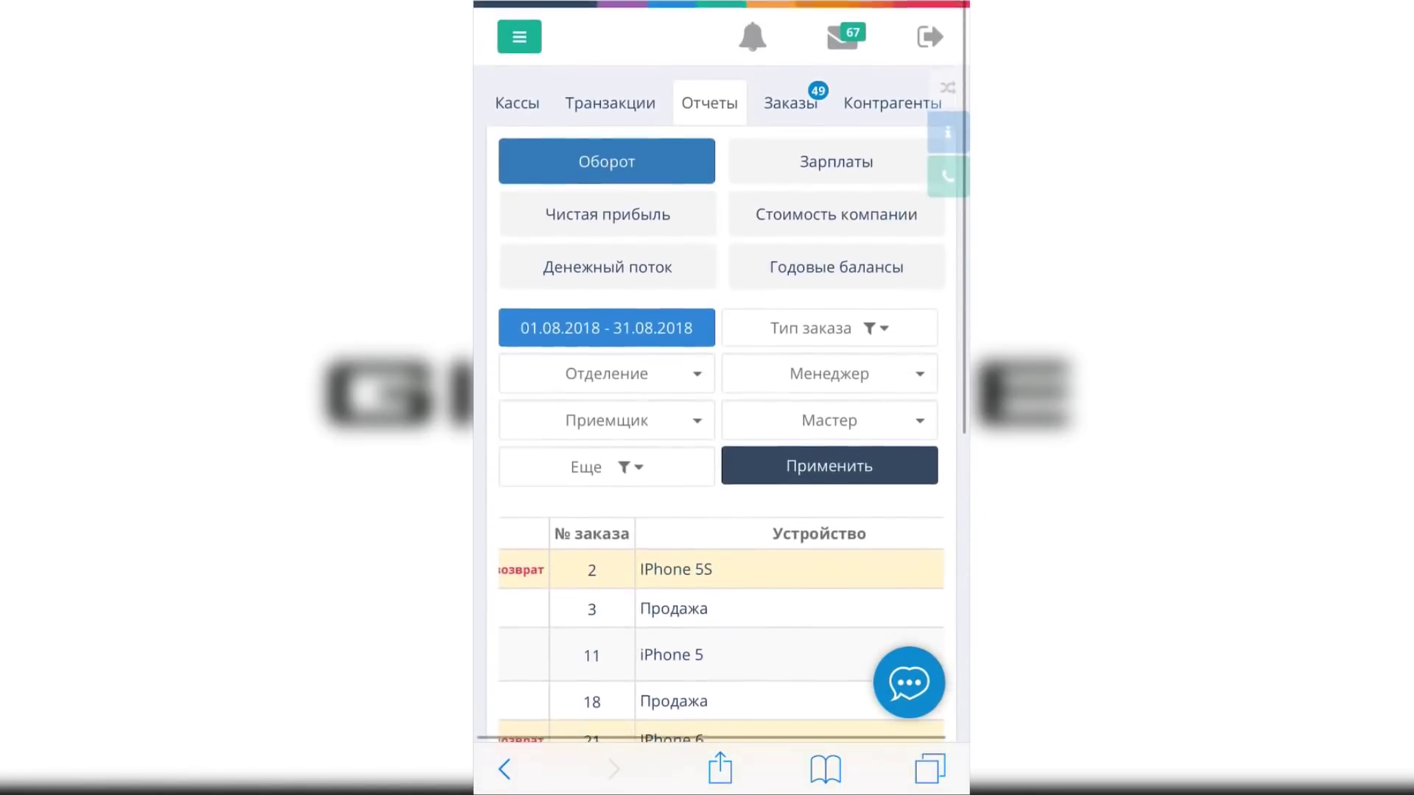
left_click(607, 210)
scroll(721, 442, "right", 3)
scroll(722, 455, "right", 5)
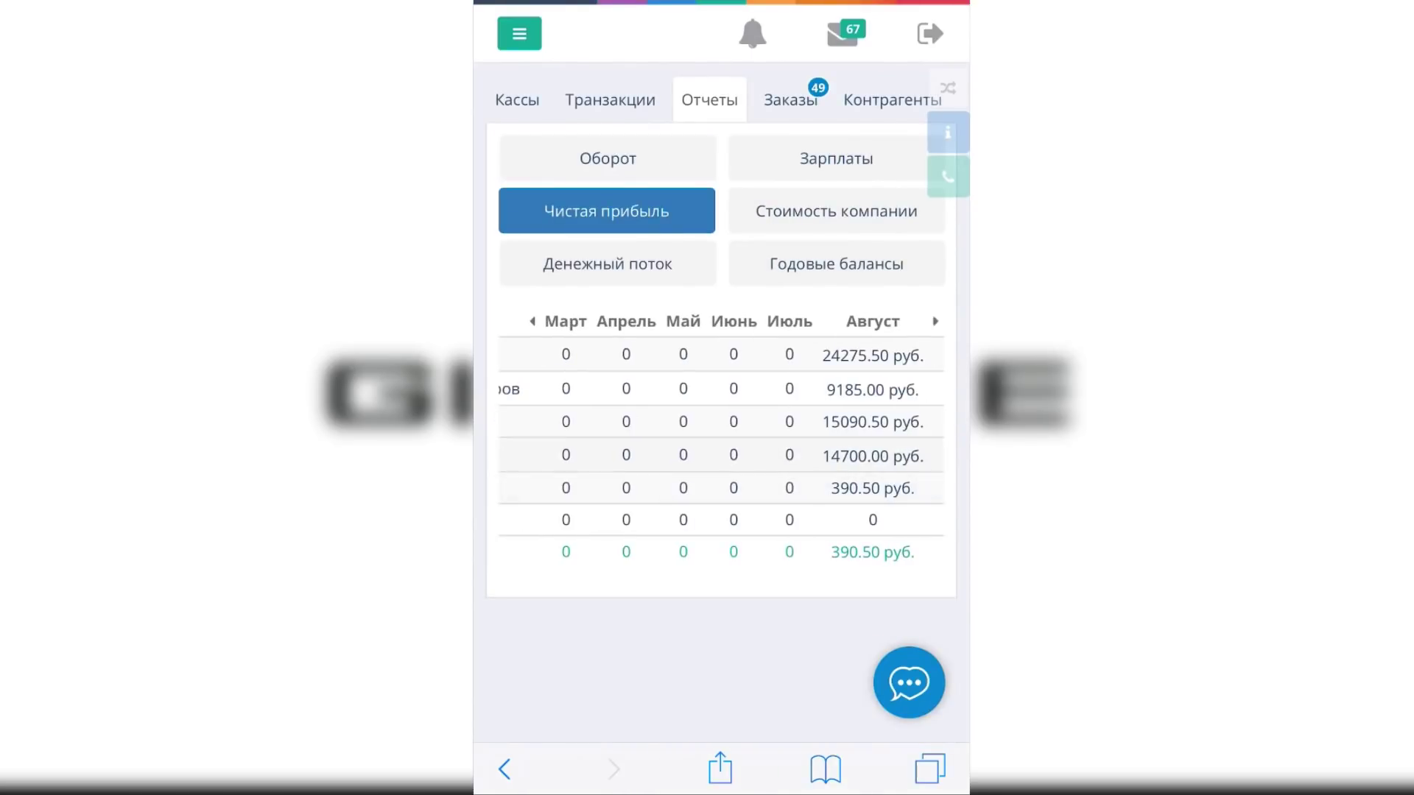
Look over order 39's details in the customer orders list, then return to the list
left_click(519, 33)
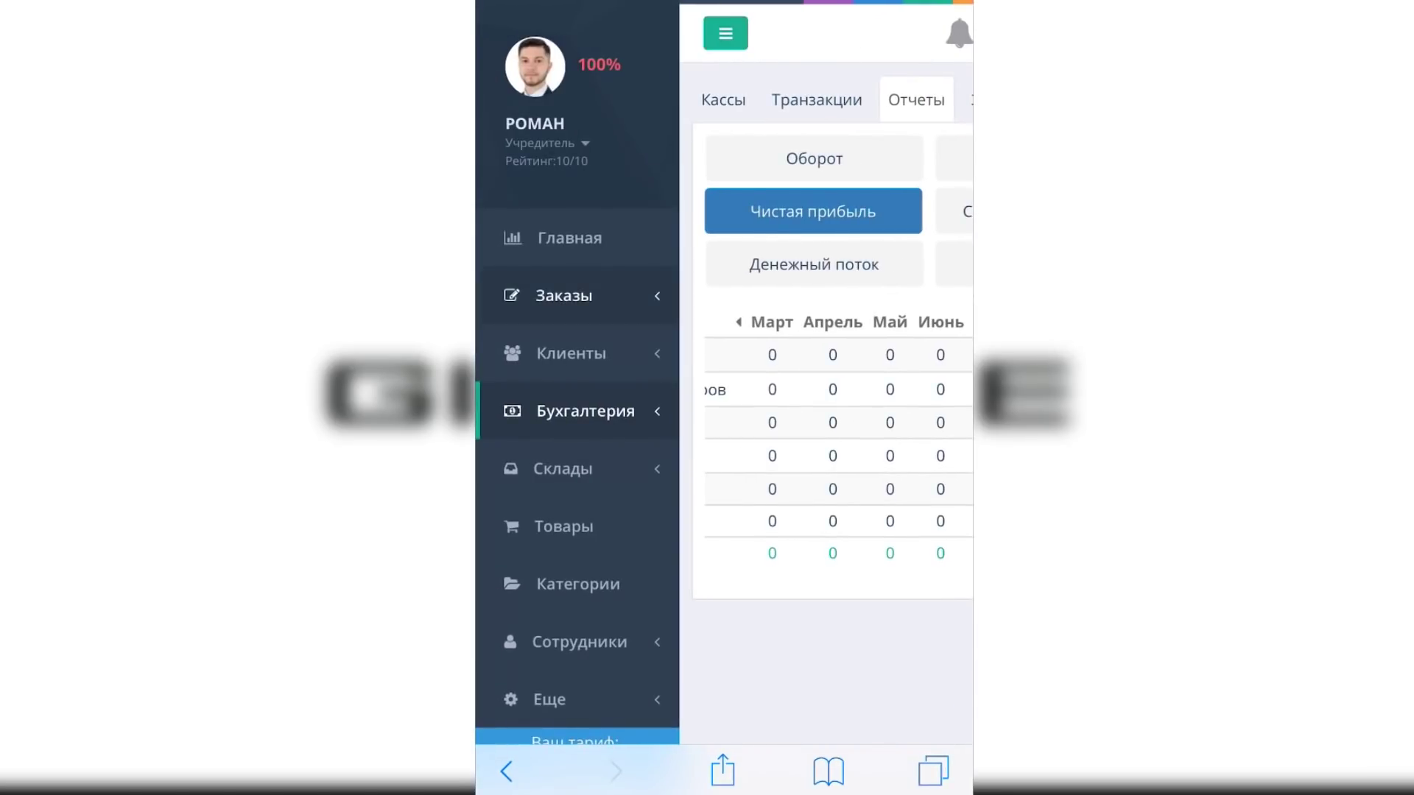
left_click(564, 295)
scroll(724, 397, "down", 5)
left_click(621, 277)
scroll(724, 397, "up", 5)
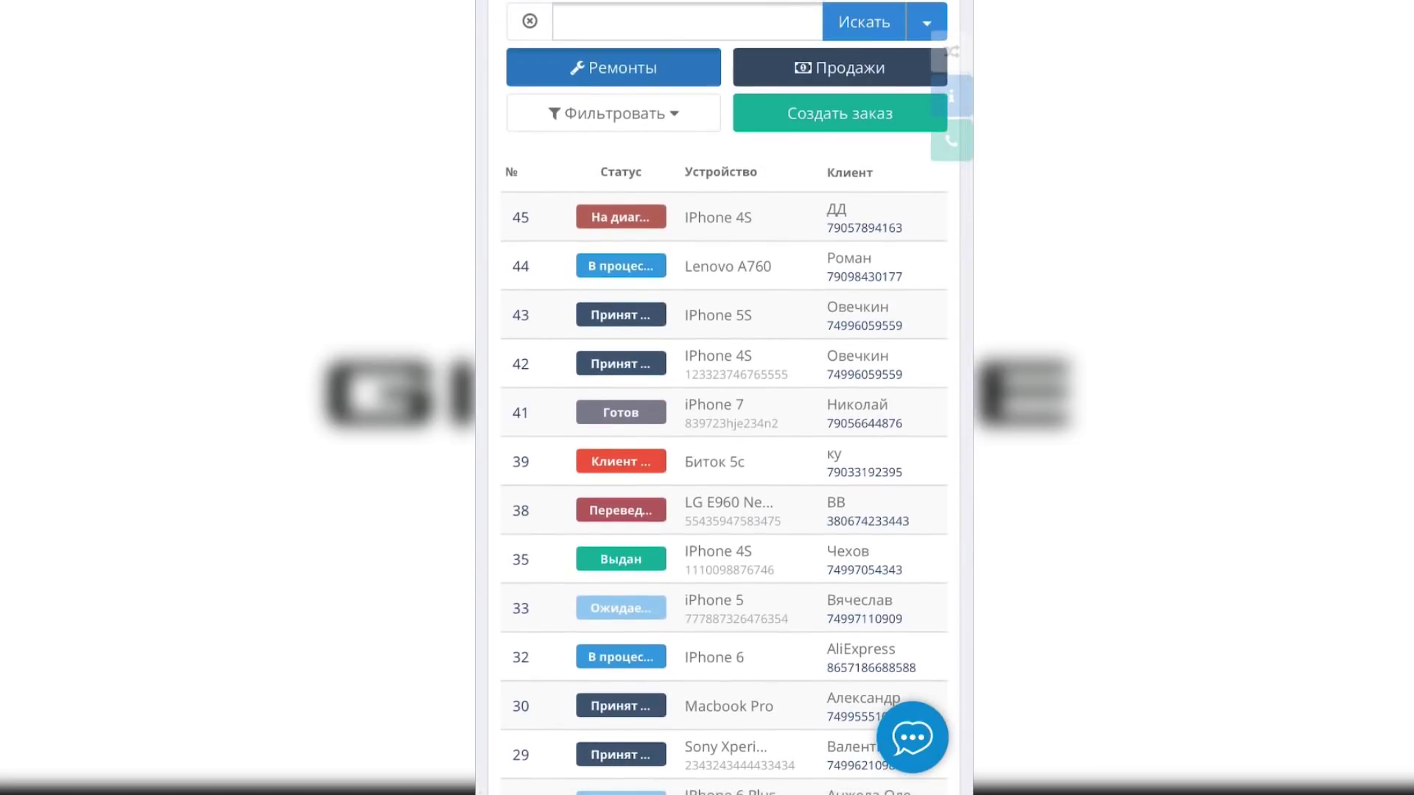
left_click(723, 461)
scroll(724, 397, "down", 4)
scroll(724, 397, "up", 4)
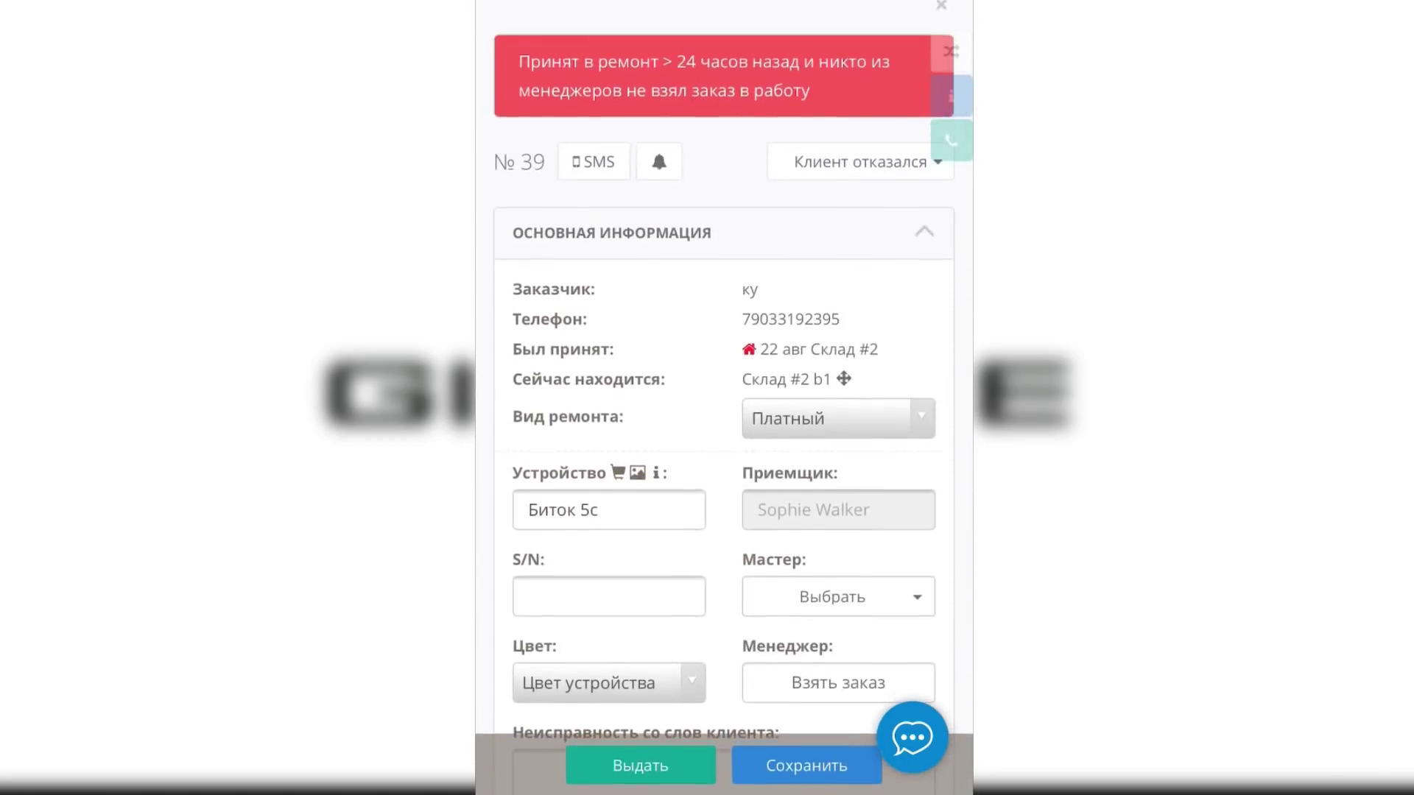
left_click(941, 5)
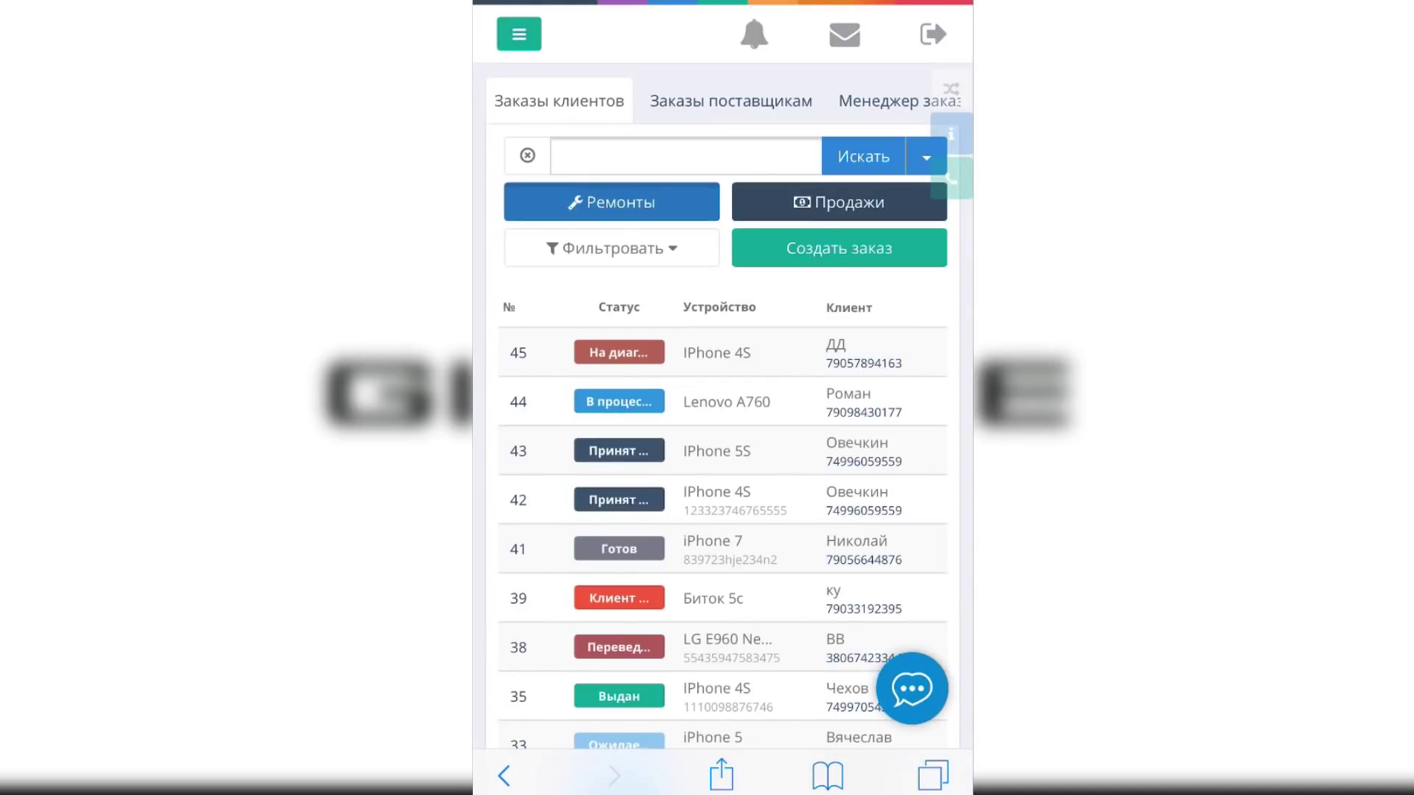
Add the Заказы - Gincore shortcut to the home screen from Safari's share sheet
left_click(720, 775)
left_click_drag(883, 626, 681, 626)
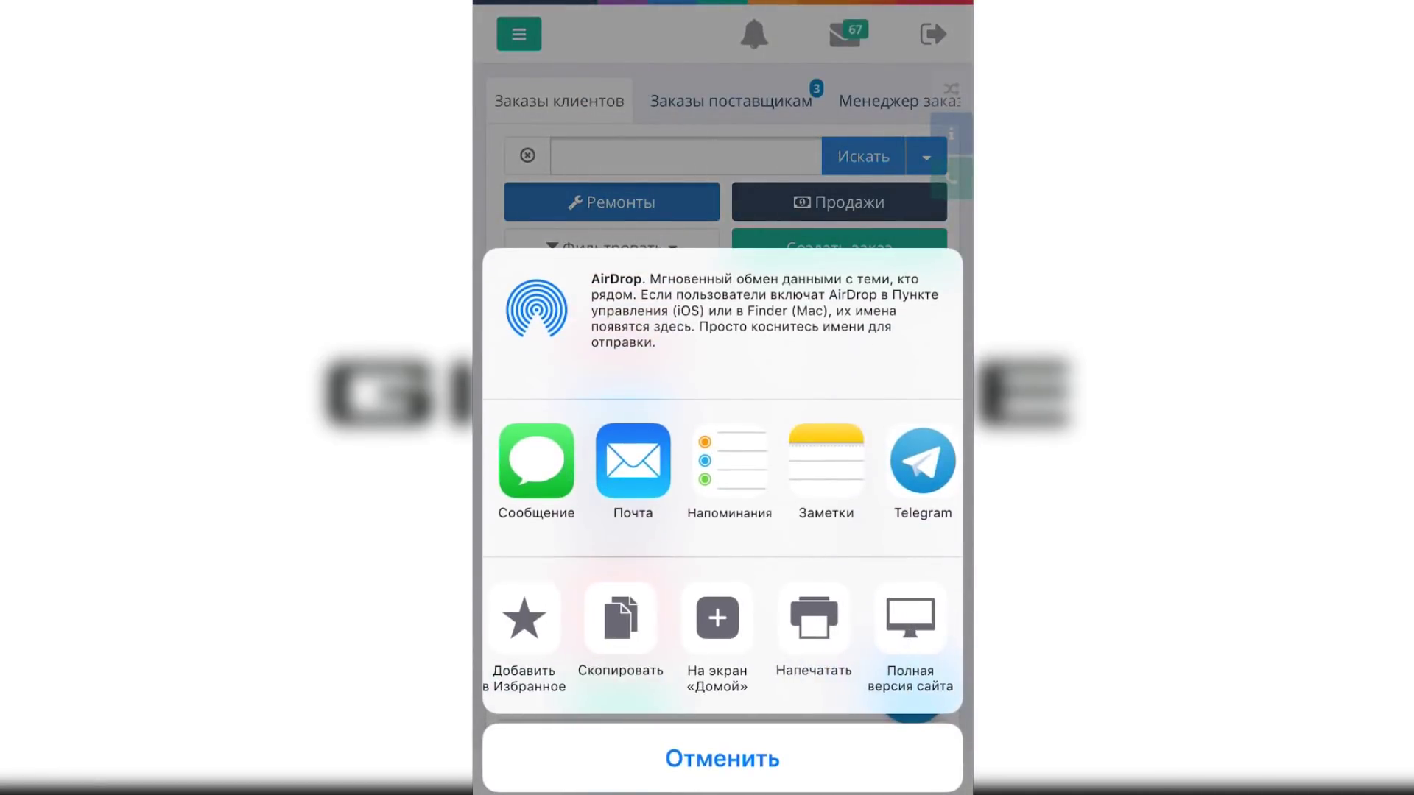
left_click(720, 618)
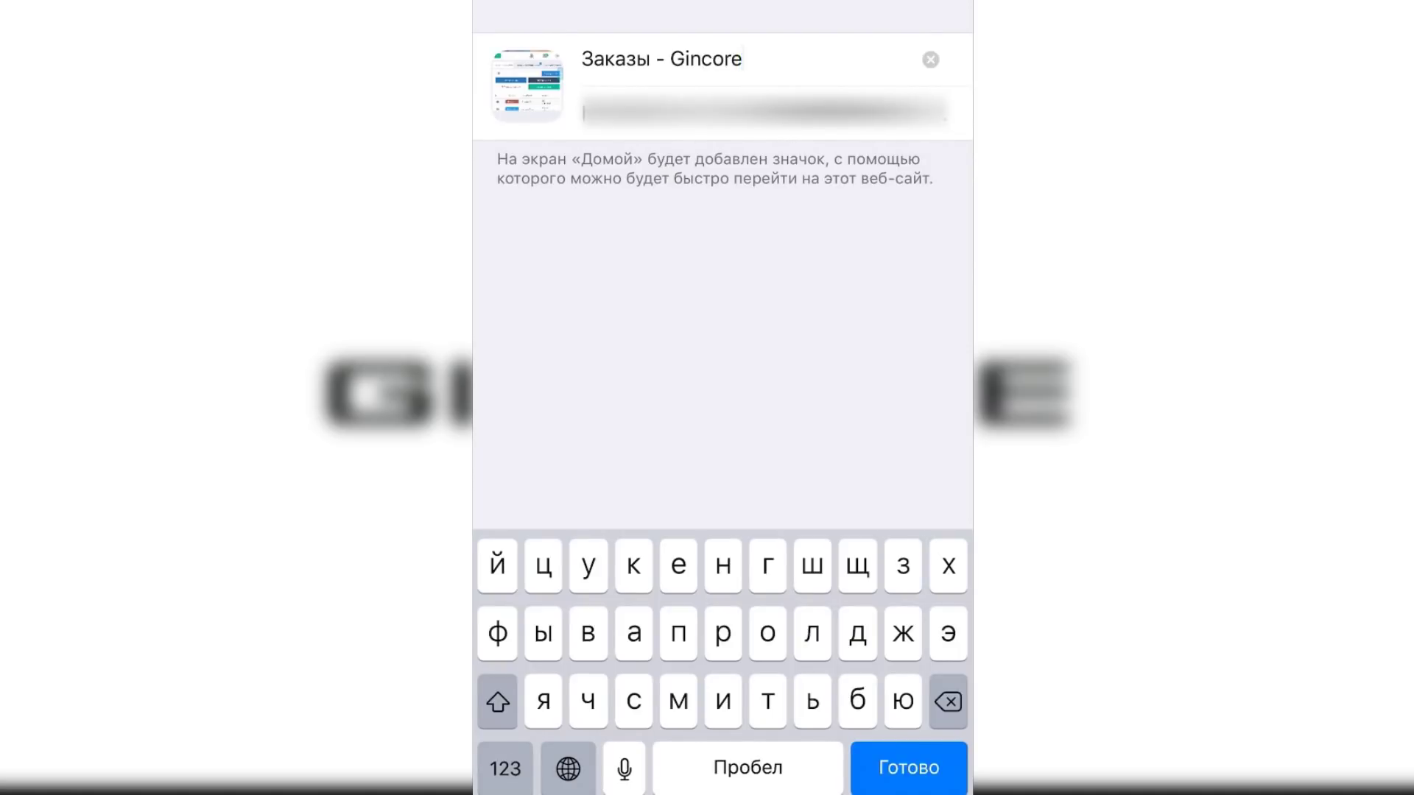
key("Return")
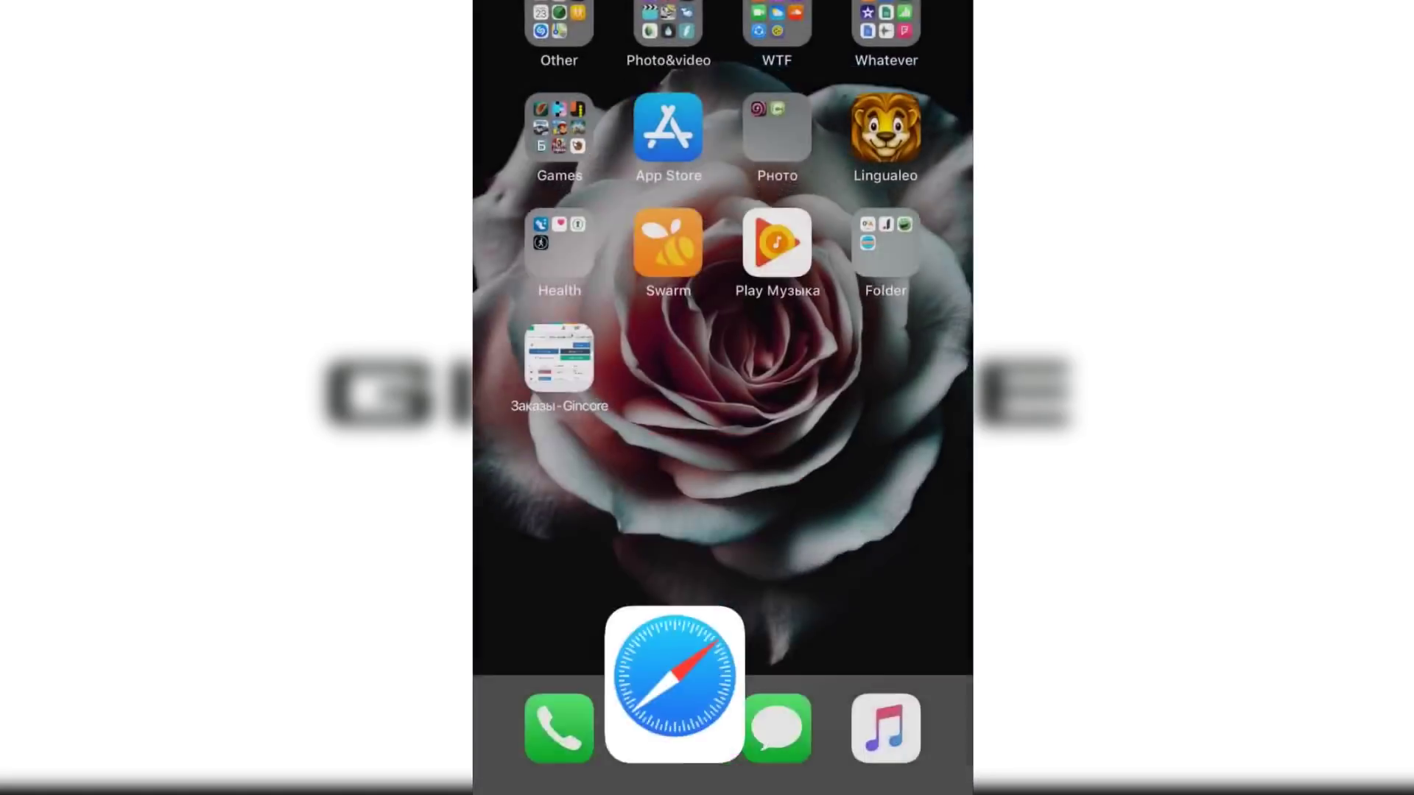
mouse_move(551, 358)
left_mouse_down()
mouse_move(770, 451)
mouse_move(893, 363)
mouse_move(612, 416)
mouse_move(553, 336)
left_mouse_up()
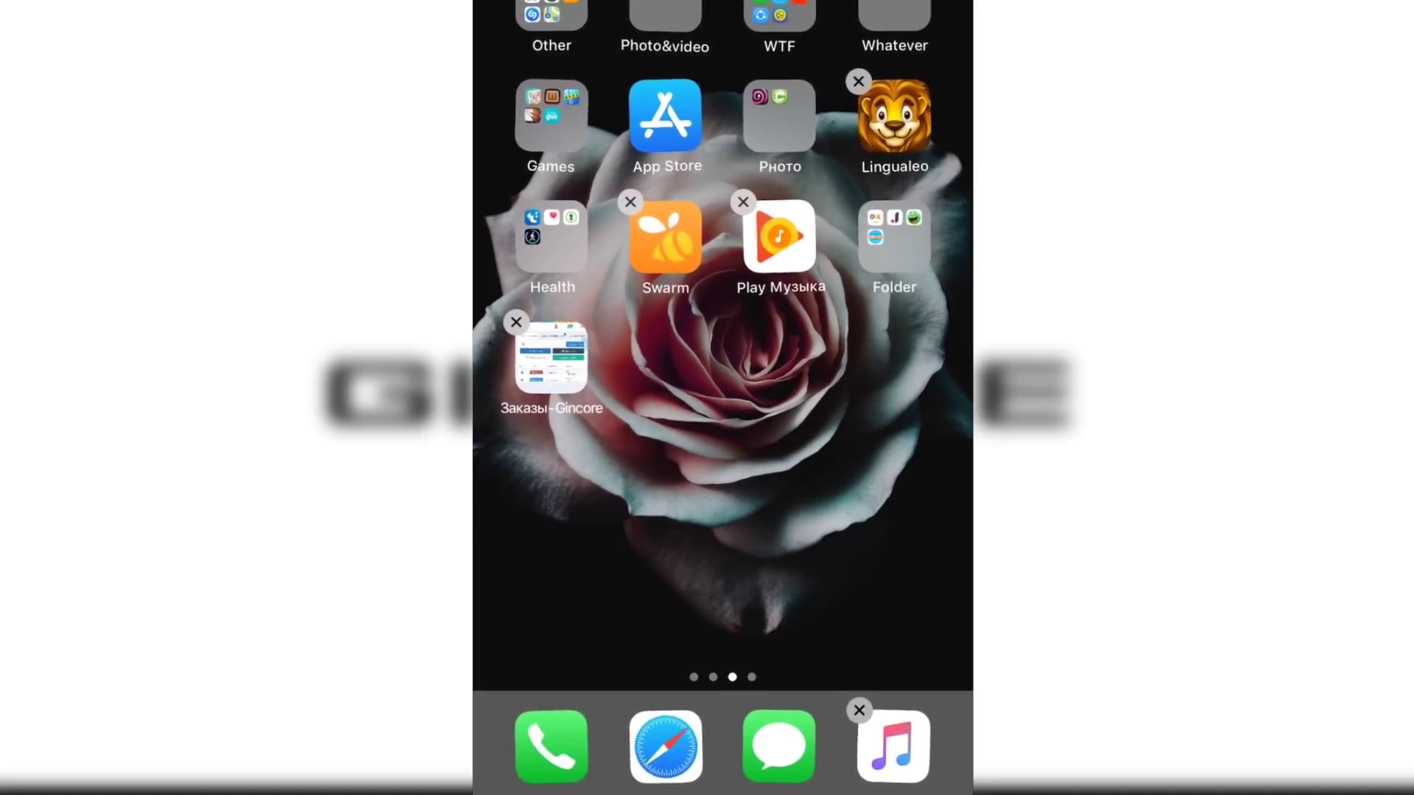
key("Escape")
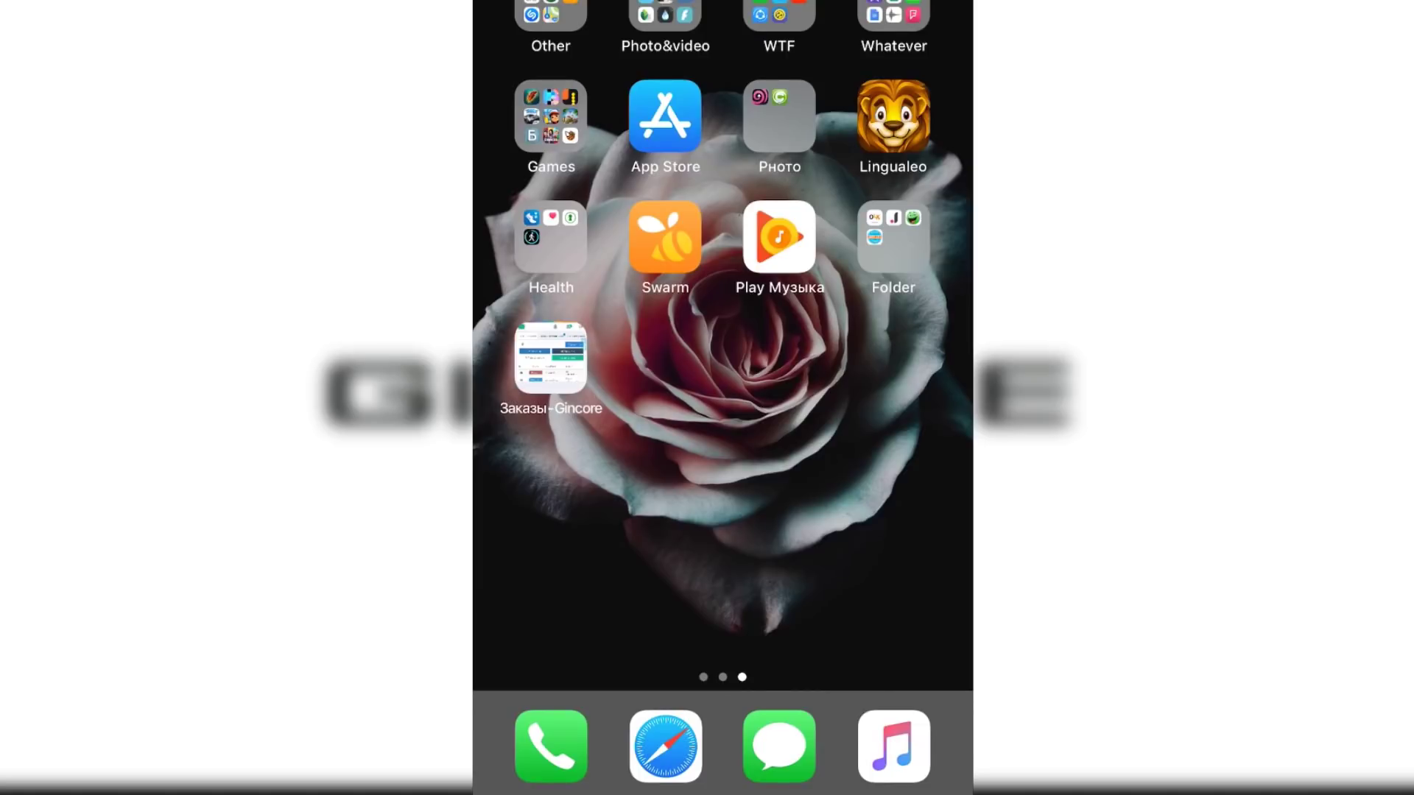